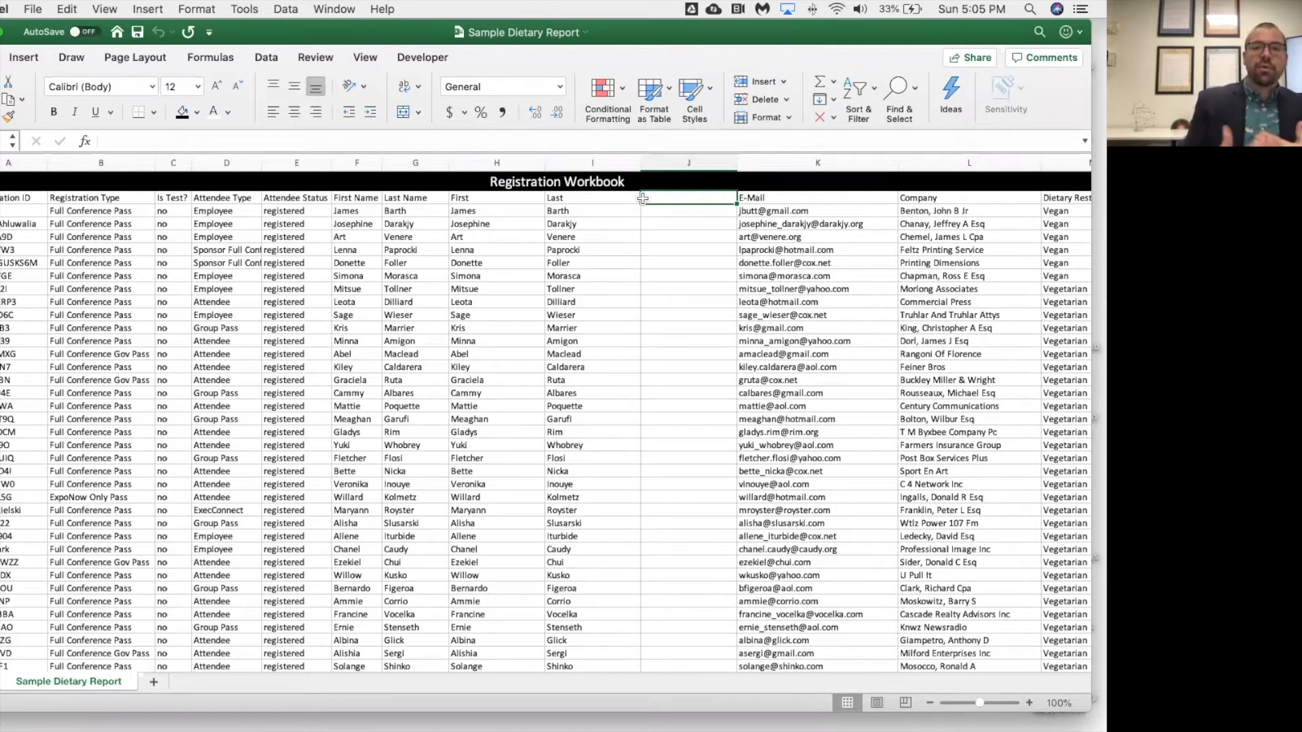
Enter the header Badge Name in the empty column to the right of Last
{"action": "type", "text": "Ba"}
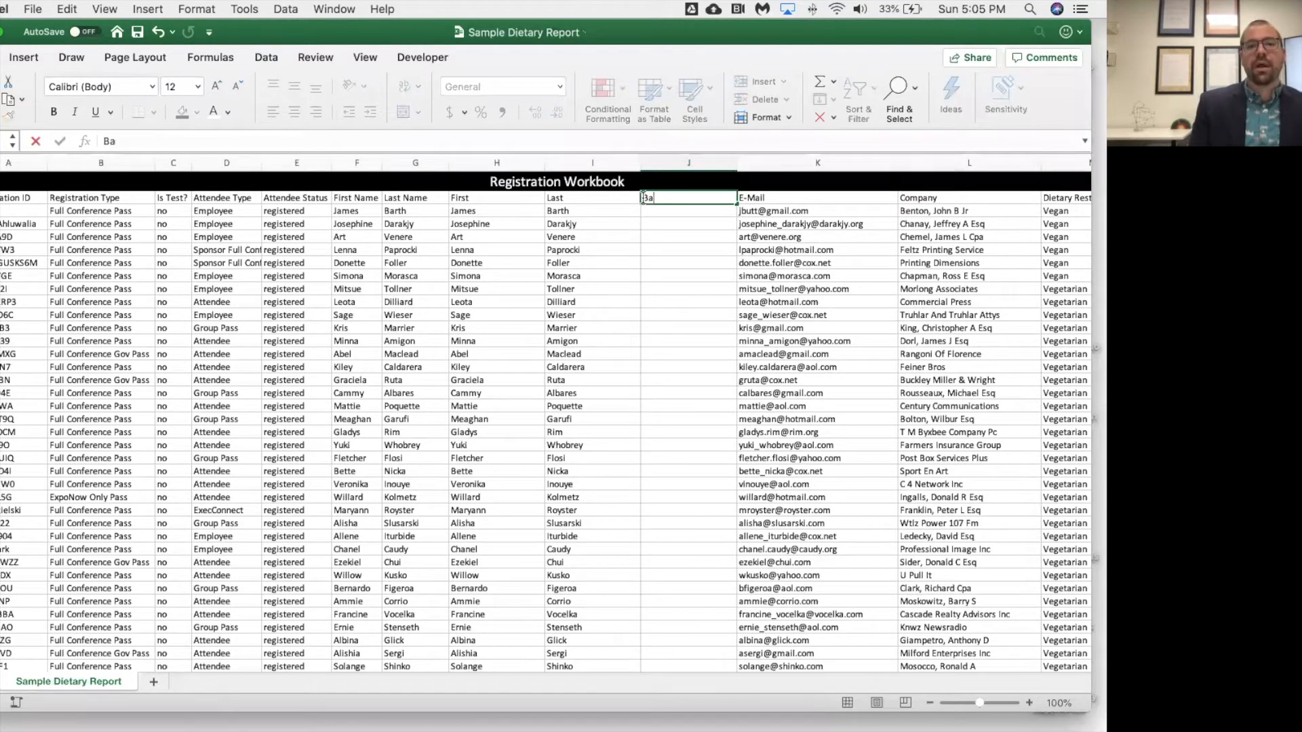
{"action": "type", "text": "dge Name"}
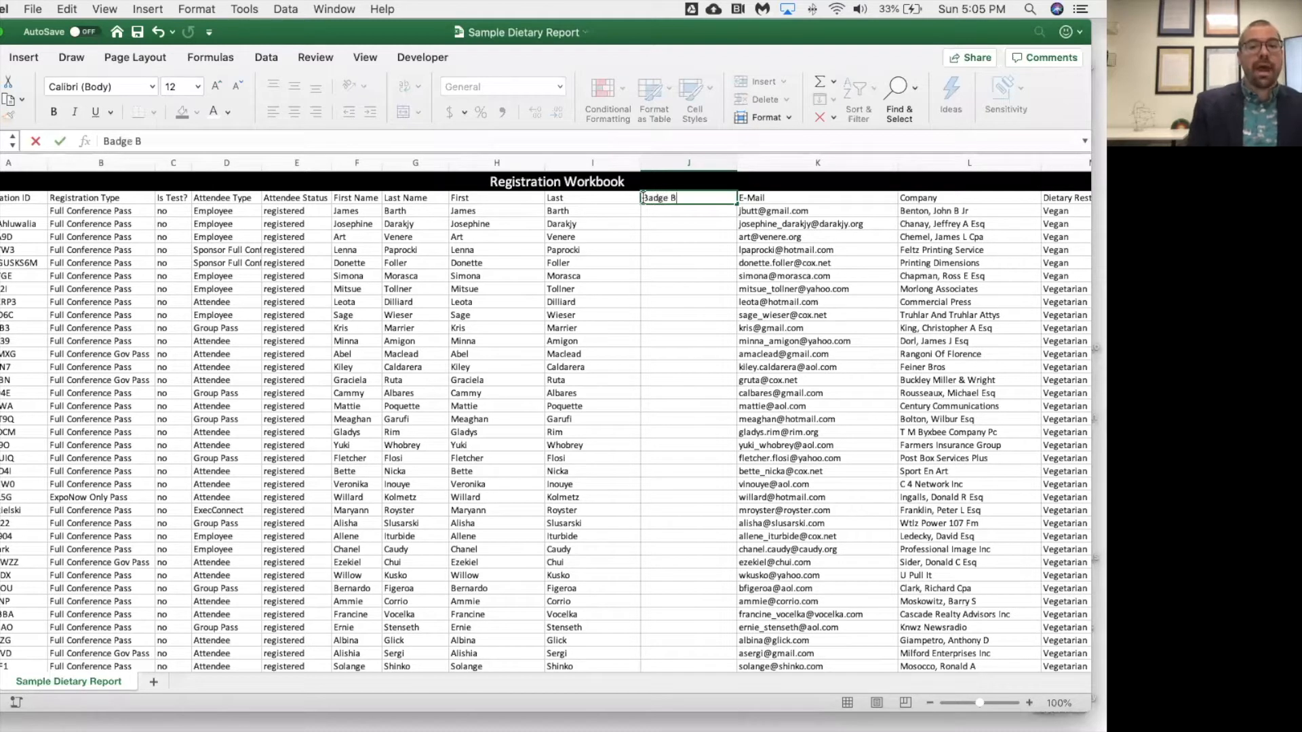
{"action": "key", "text": "Return"}
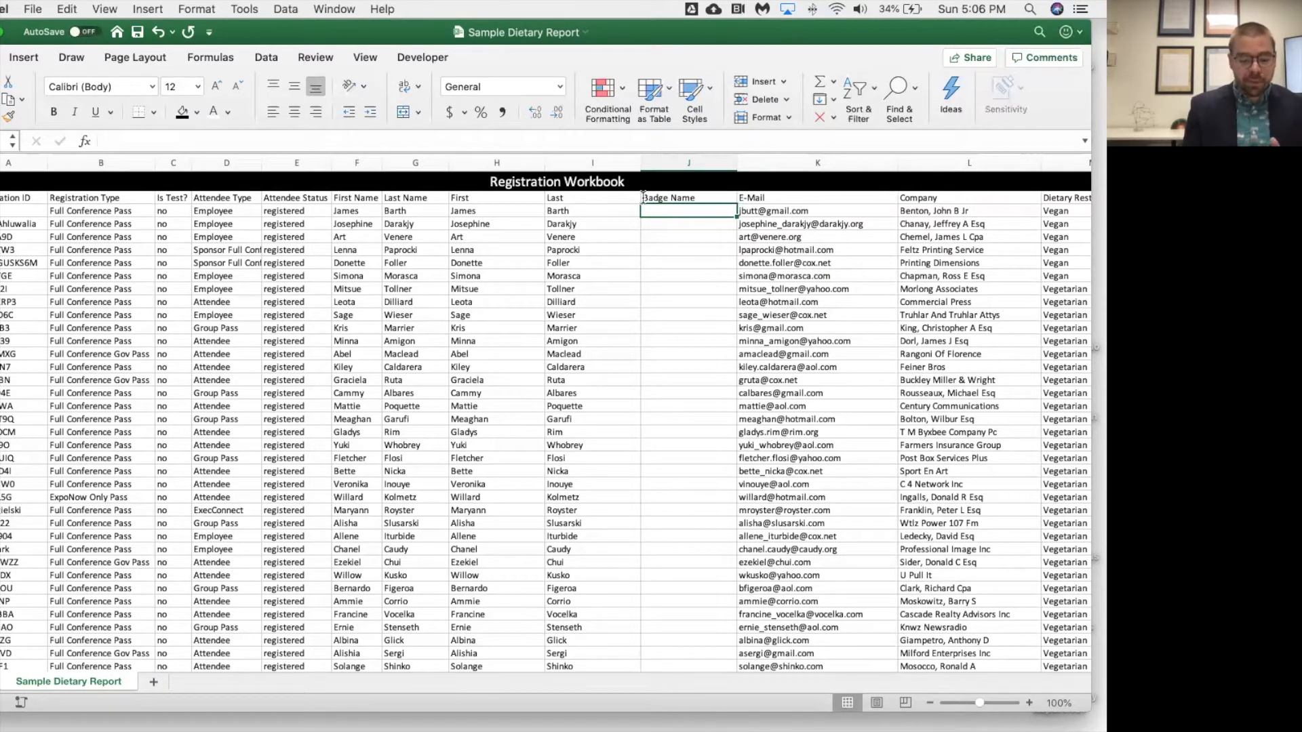
Create a formula in the first Badge Name cell joining First and Last with a space: =H3&" "&I3
{"action": "type", "text": "="}
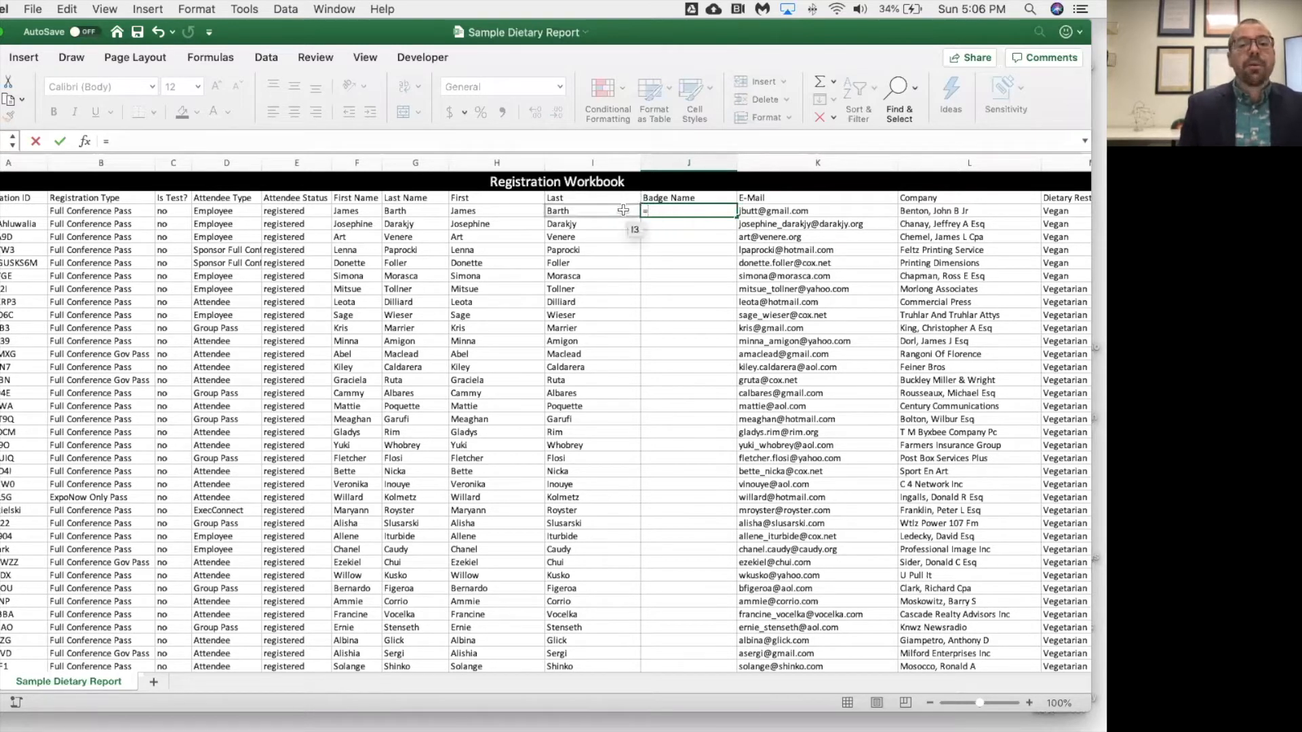
{"action": "left_click", "coordinate": [506, 212]}
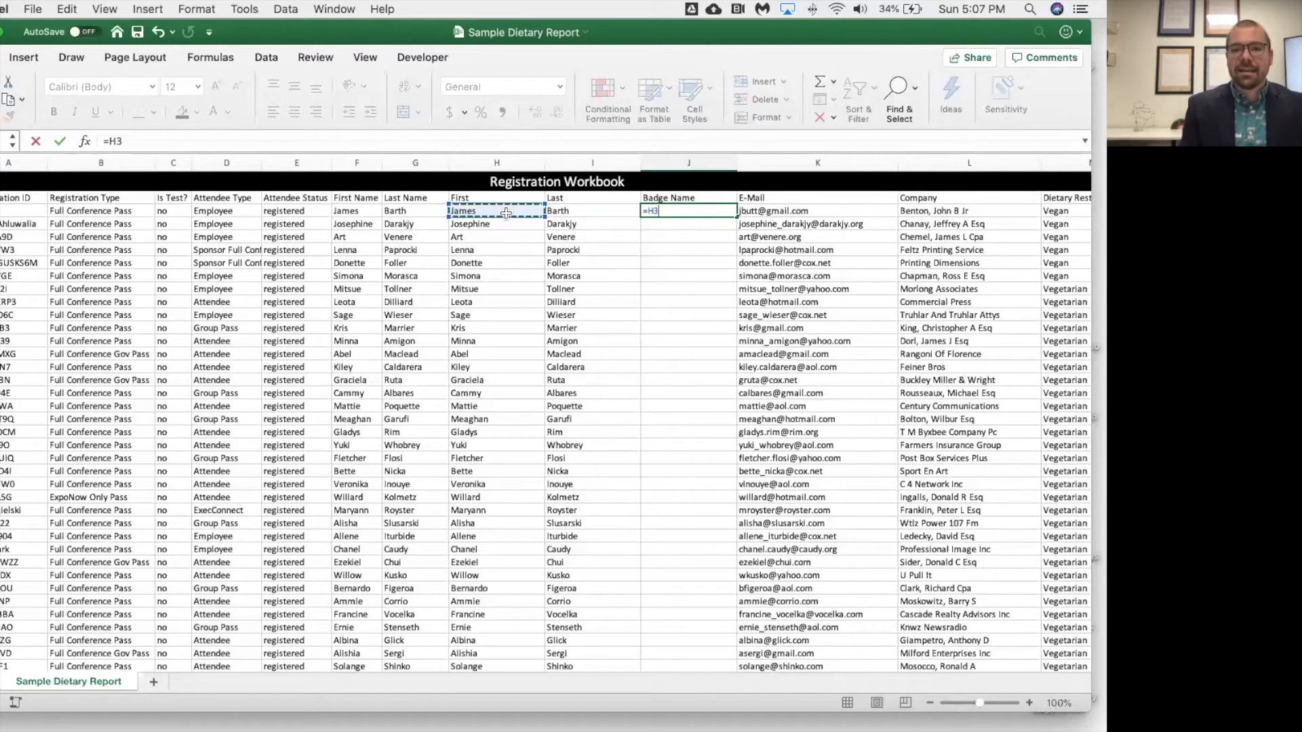
{"action": "type", "text": "&"}
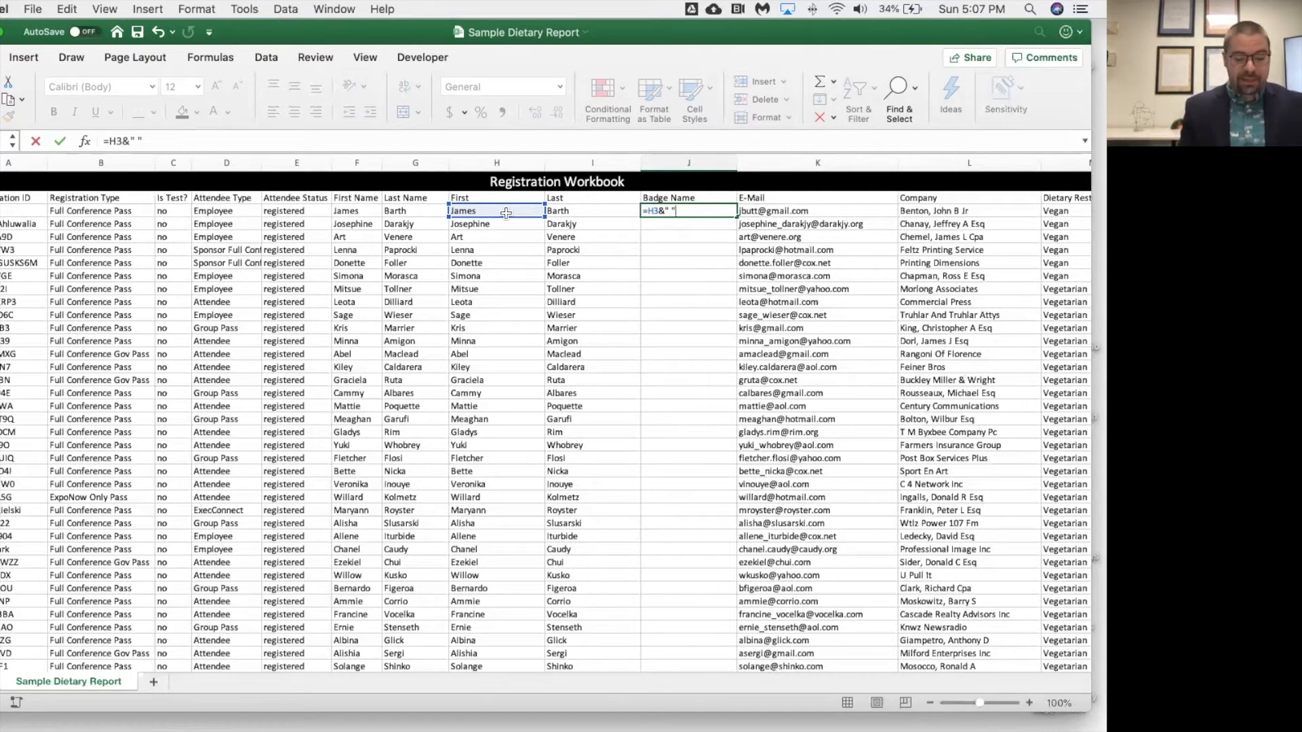
{"action": "type", "text": "&"}
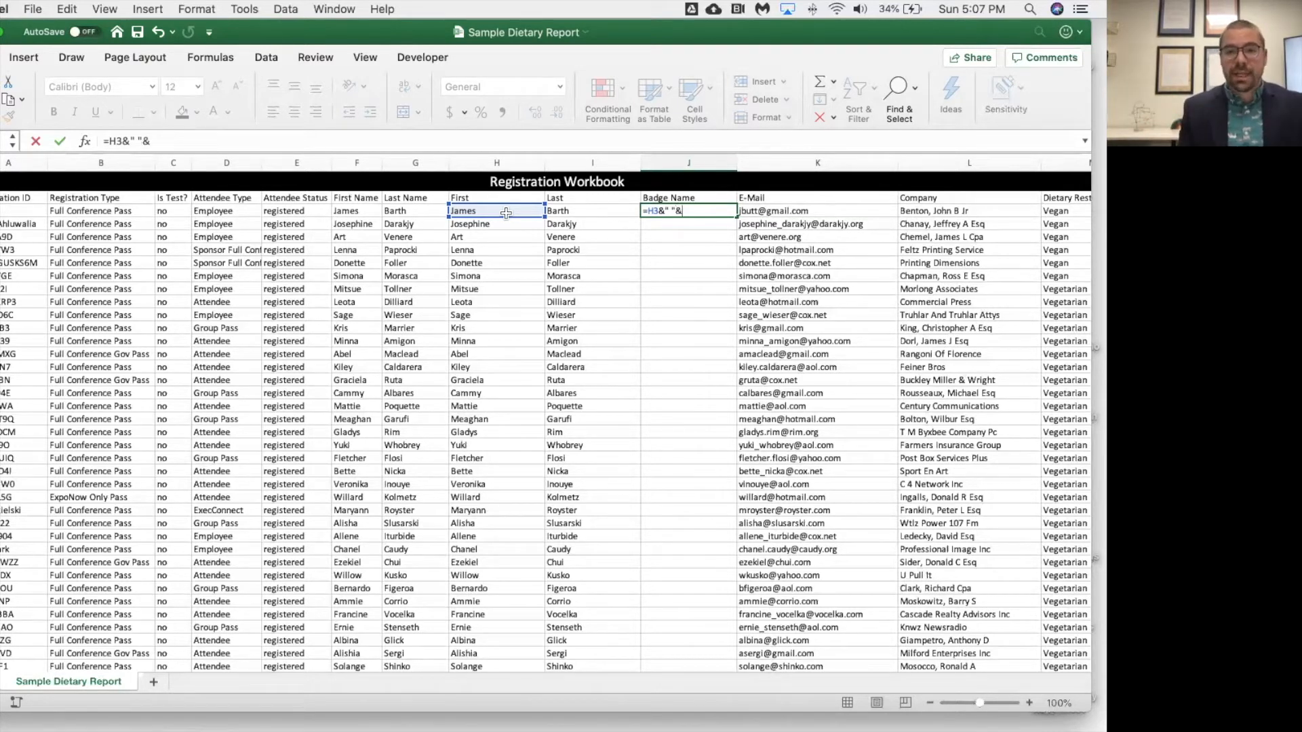
{"action": "left_click", "coordinate": [564, 213]}
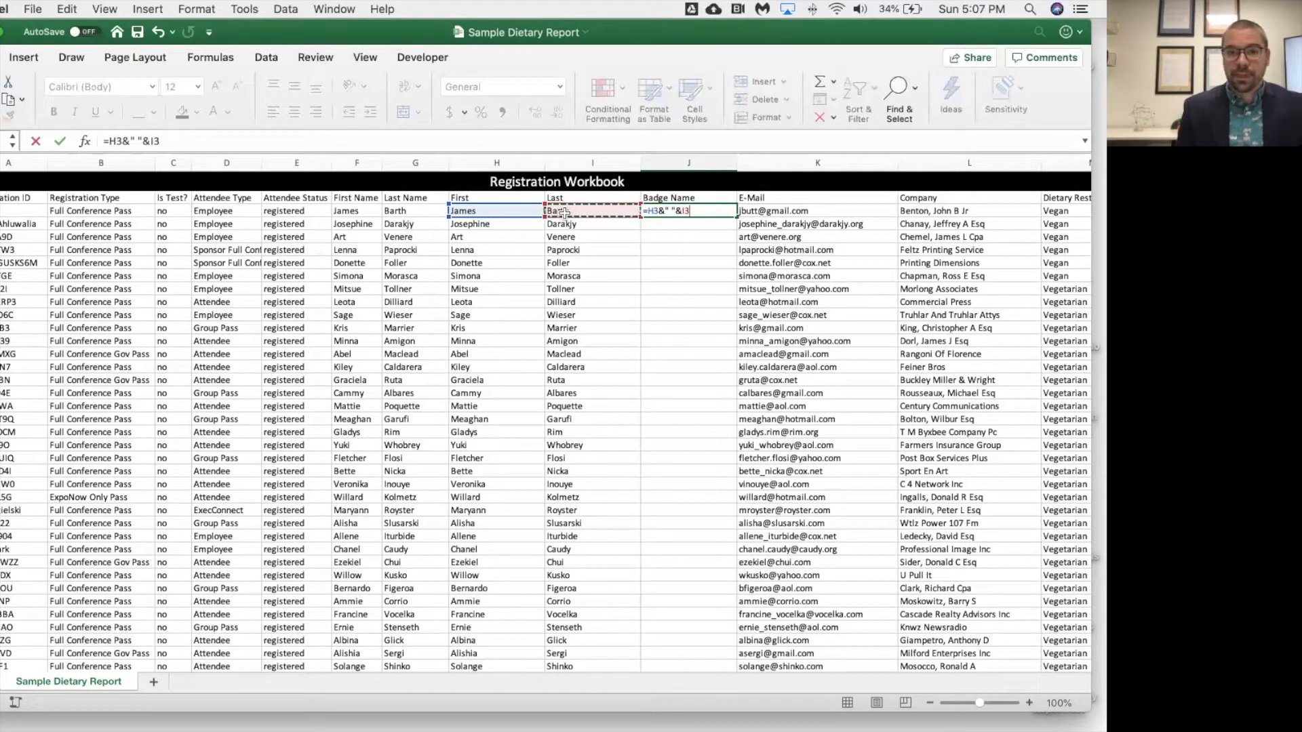
{"action": "key", "text": "Return"}
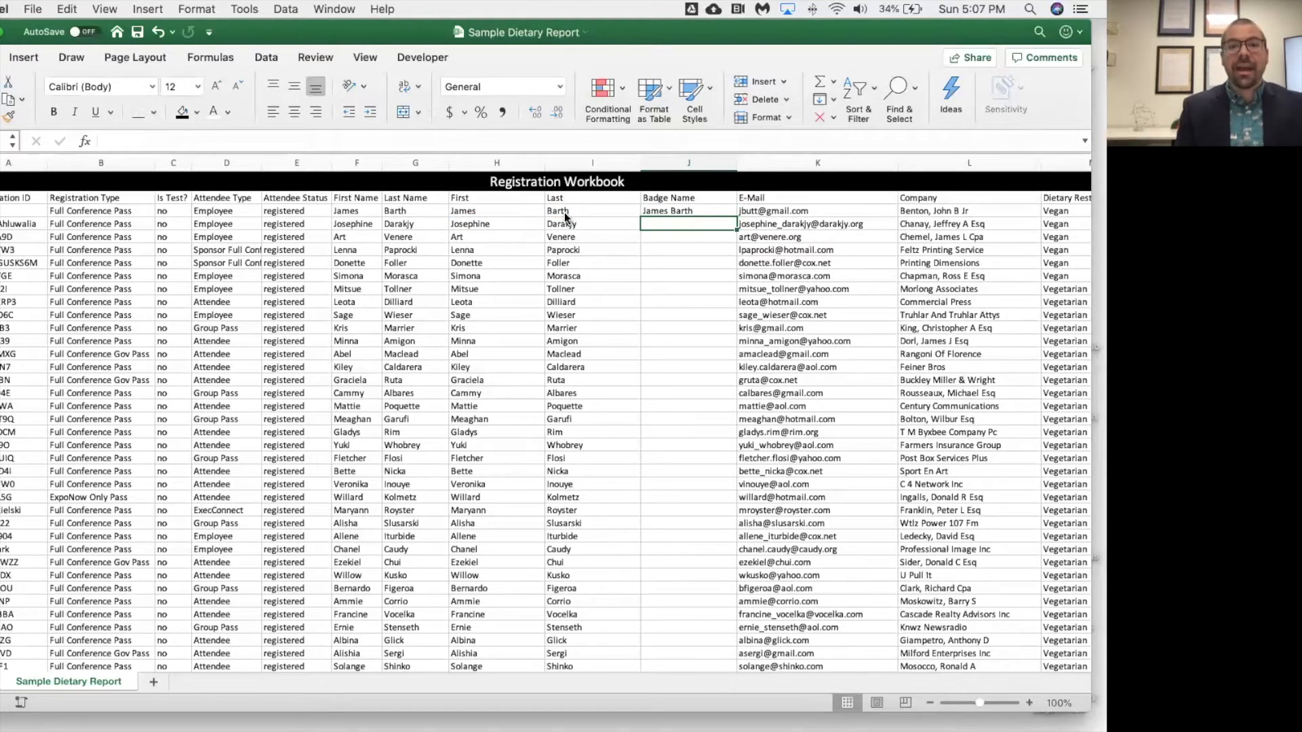
Edit the badge formula to remove the space between the first and last names
{"action": "left_click", "coordinate": [674, 212]}
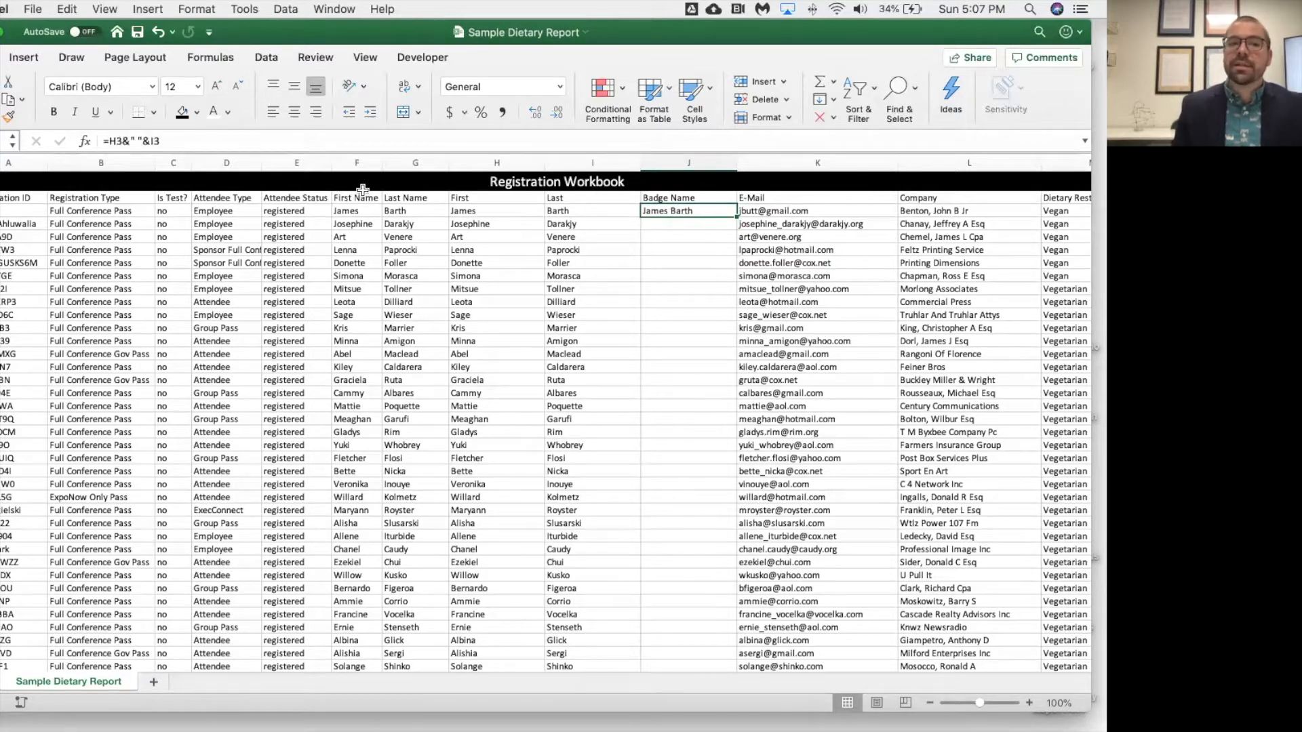
{"action": "left_click", "coordinate": [140, 140]}
{"action": "key", "text": "BackSpace"}
{"action": "key", "text": "Return"}
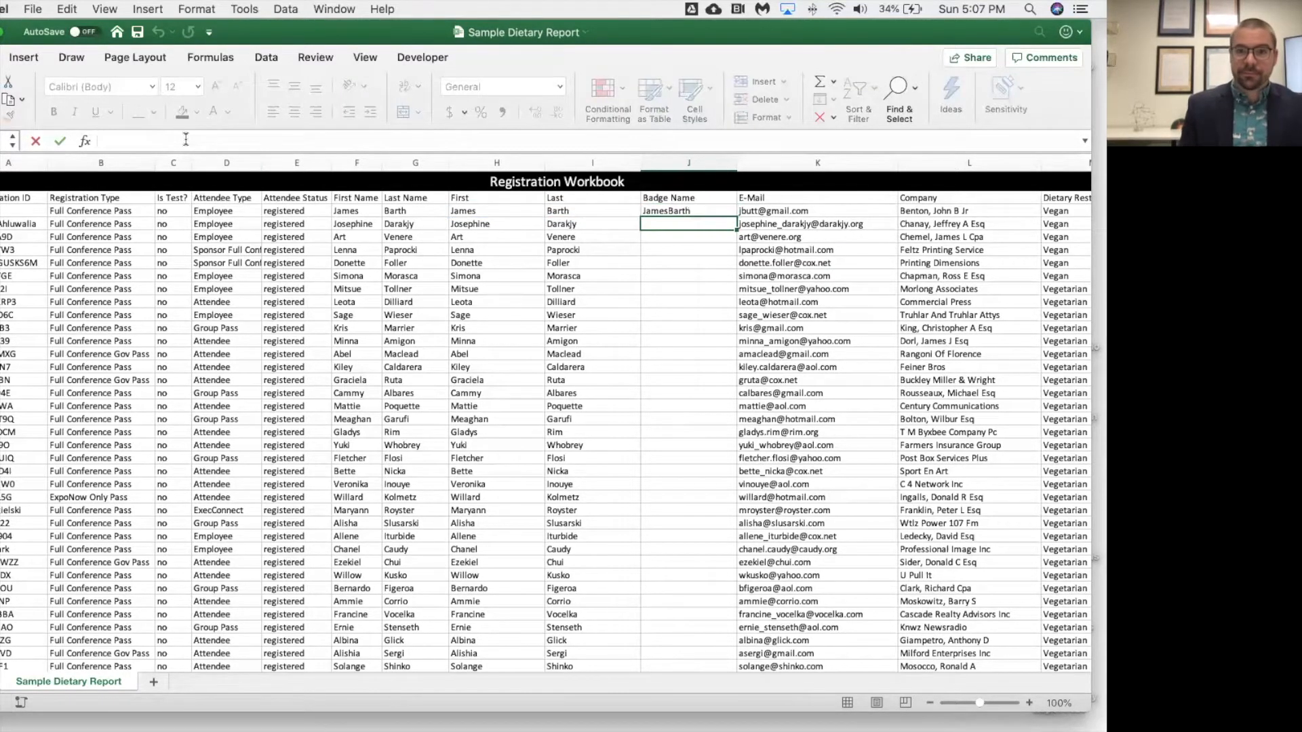
Edit the badge formula to use a hyphen as the separator between first and last names
{"action": "left_click", "coordinate": [689, 211]}
{"action": "left_click", "coordinate": [134, 140]}
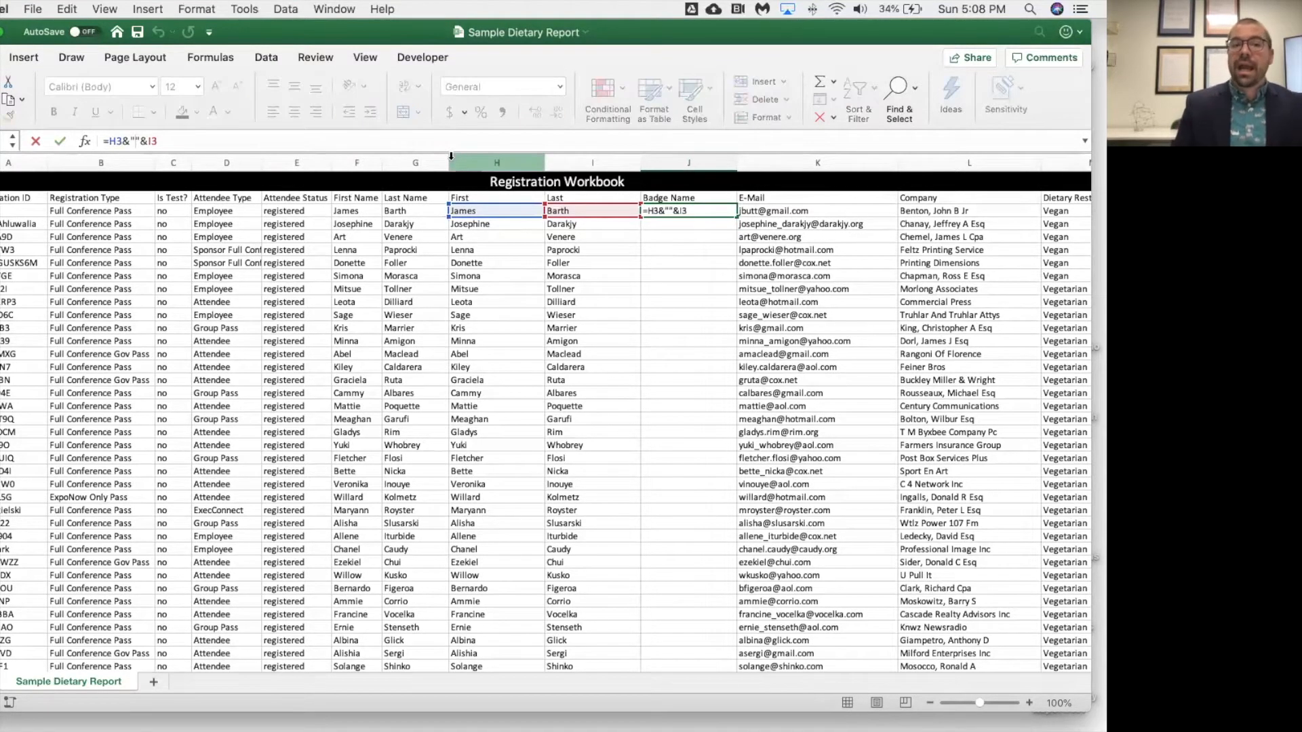
{"action": "type", "text": "-"}
{"action": "key", "text": "Return"}
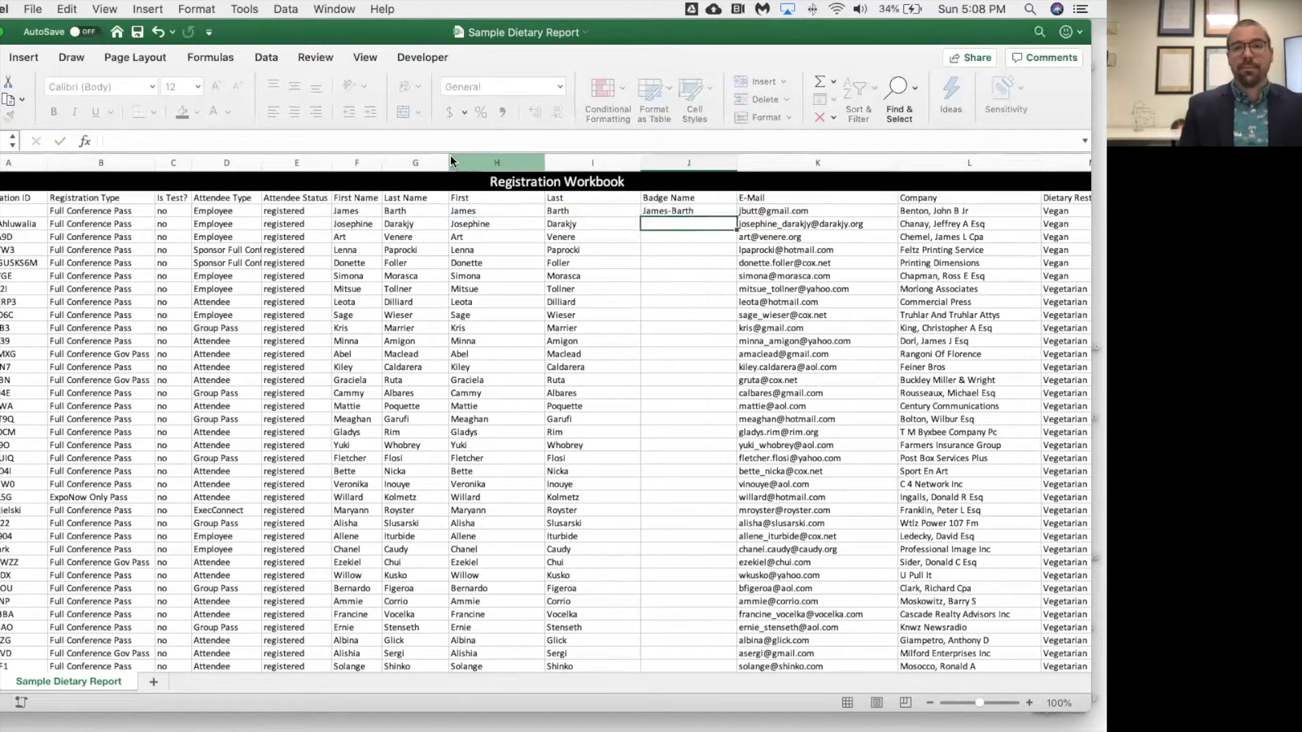
Restore the space separator in the badge formula, =H3&" "&I3
{"action": "left_click", "coordinate": [679, 211]}
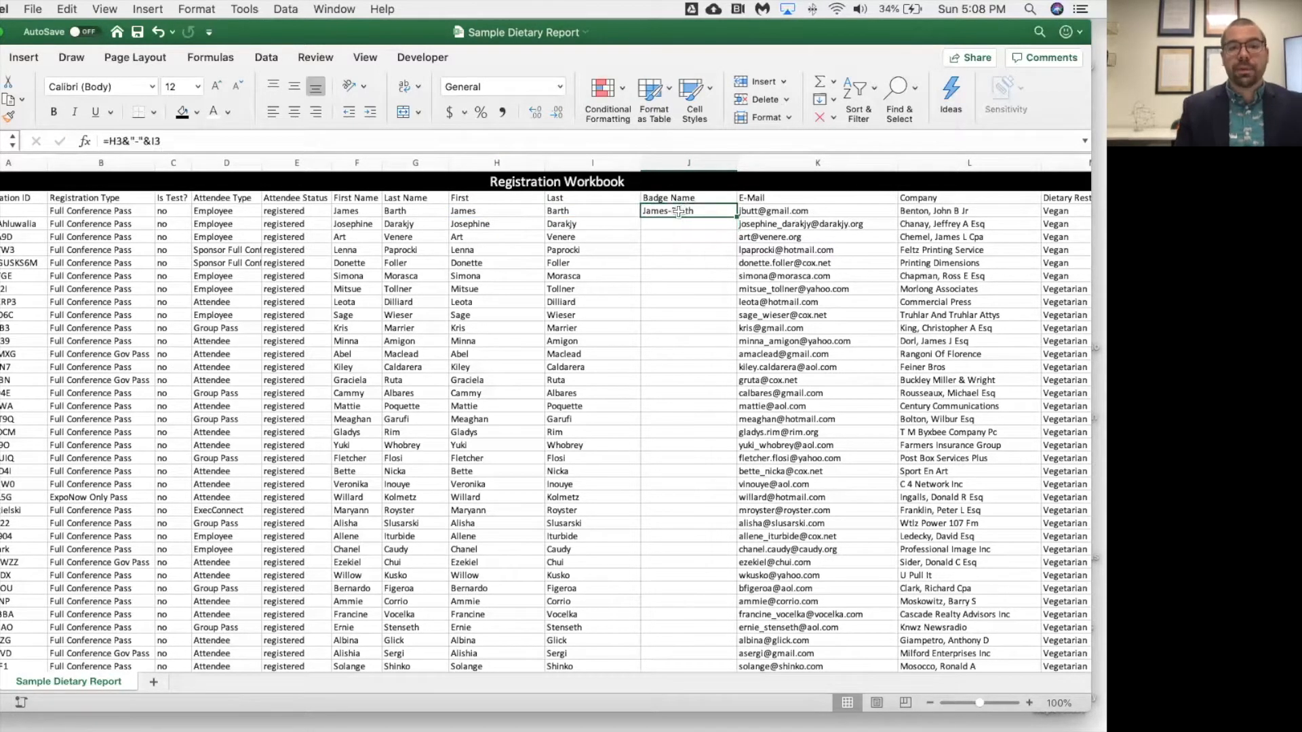
{"action": "left_click", "coordinate": [138, 141]}
{"action": "key", "text": "BackSpace"}
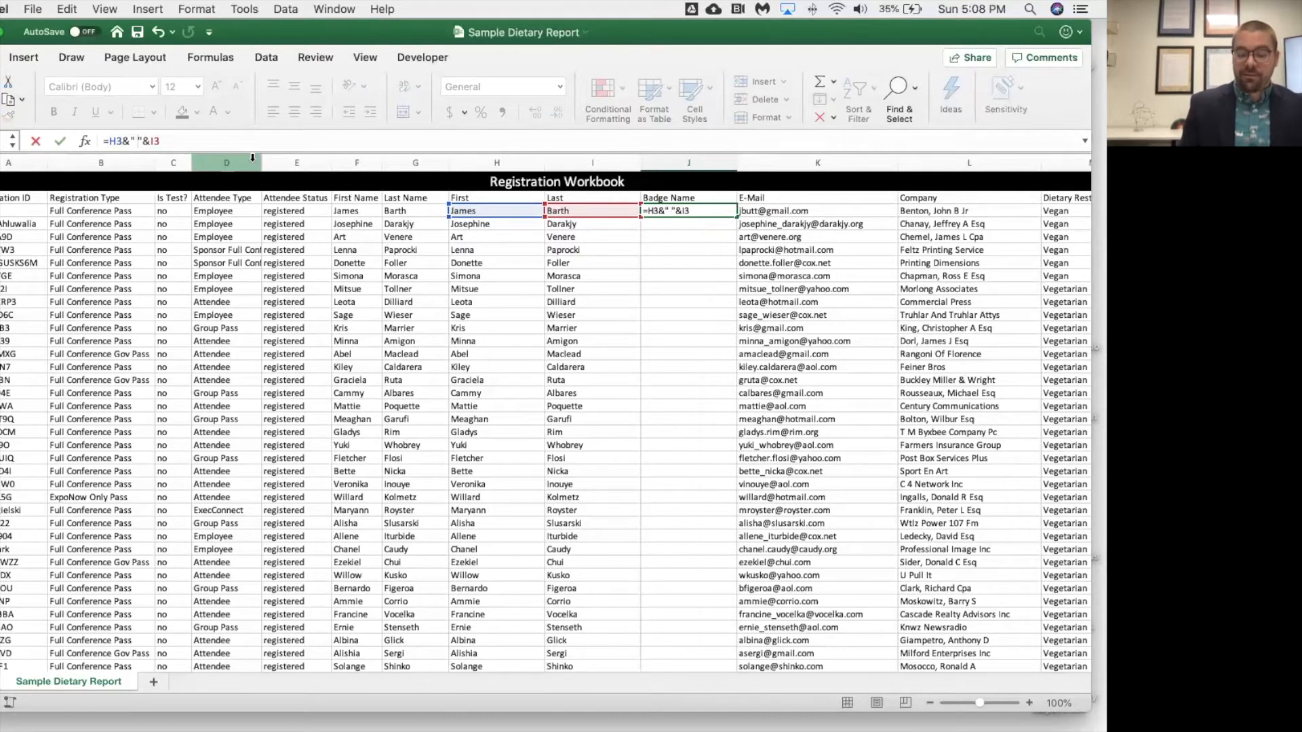
{"action": "key", "text": "Return"}
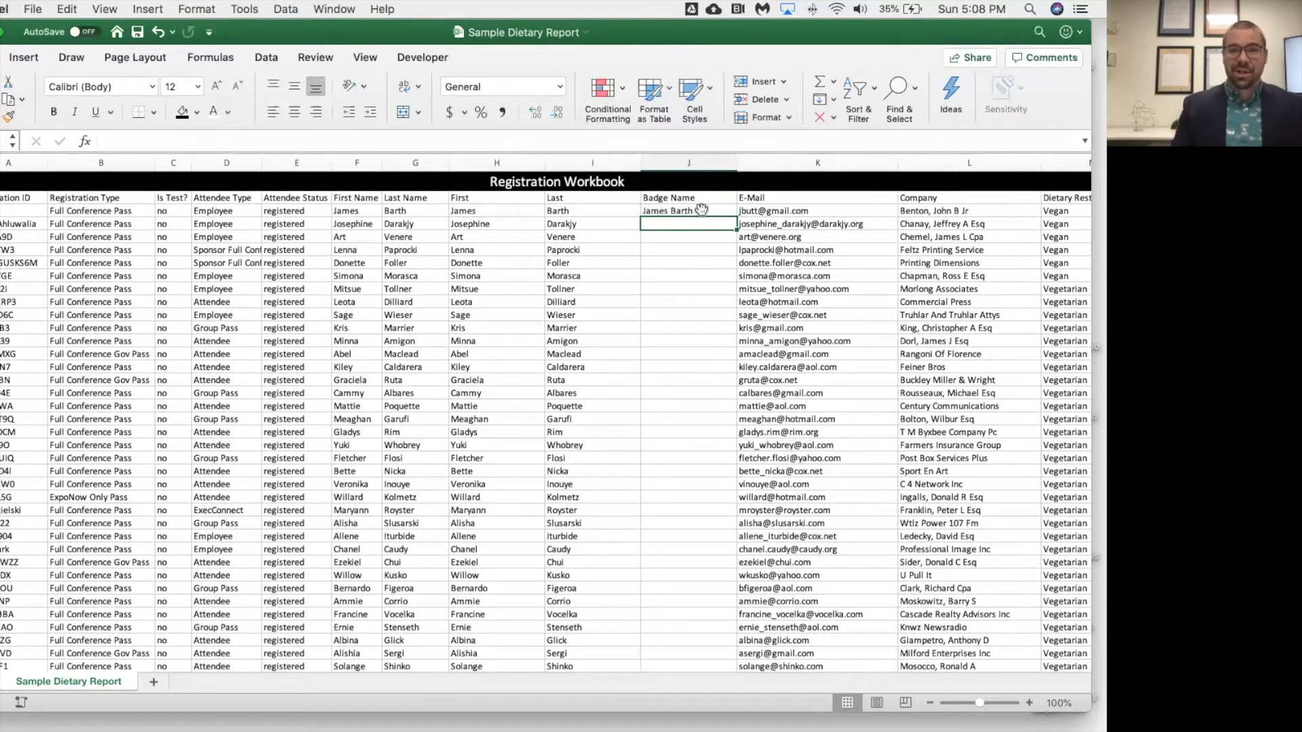
Fill the Badge Name formula down the column for all attendee rows and review the results
{"action": "left_click", "coordinate": [700, 208]}
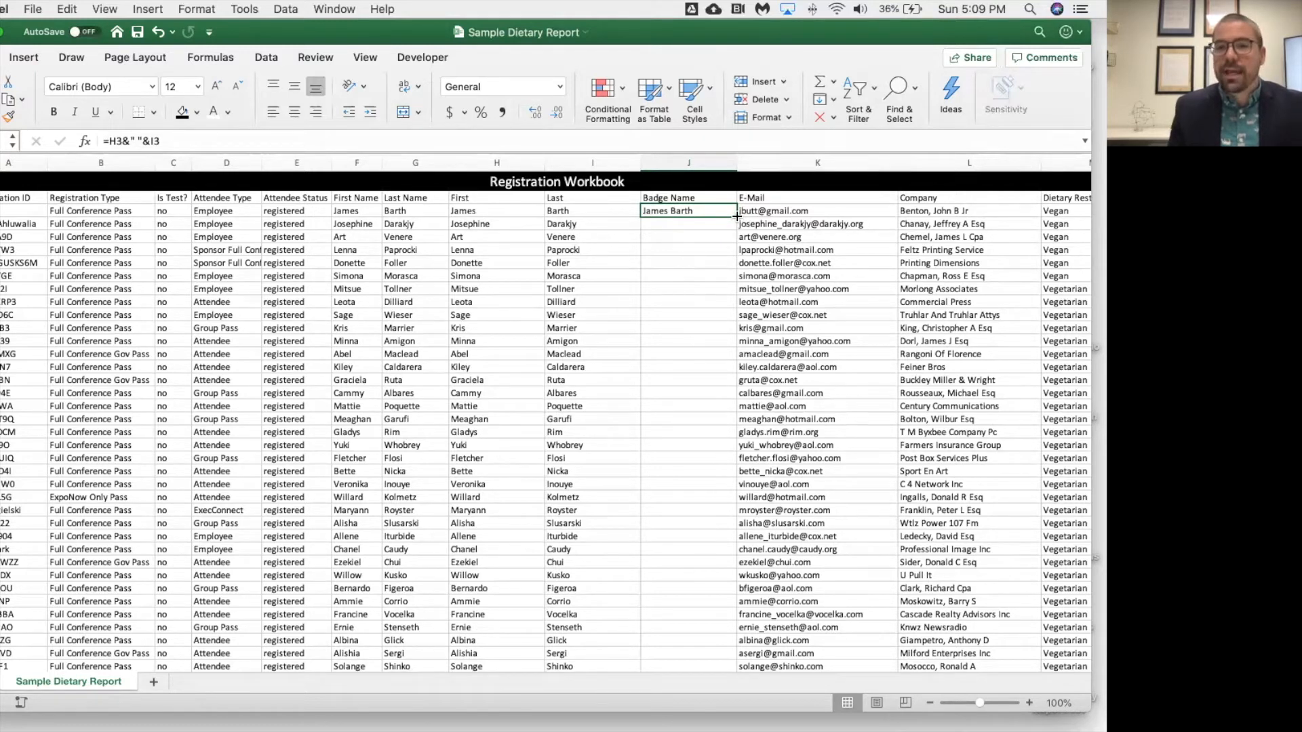
{"action": "left_click_drag", "start_coordinate": [735, 215], "coordinate": [663, 604]}
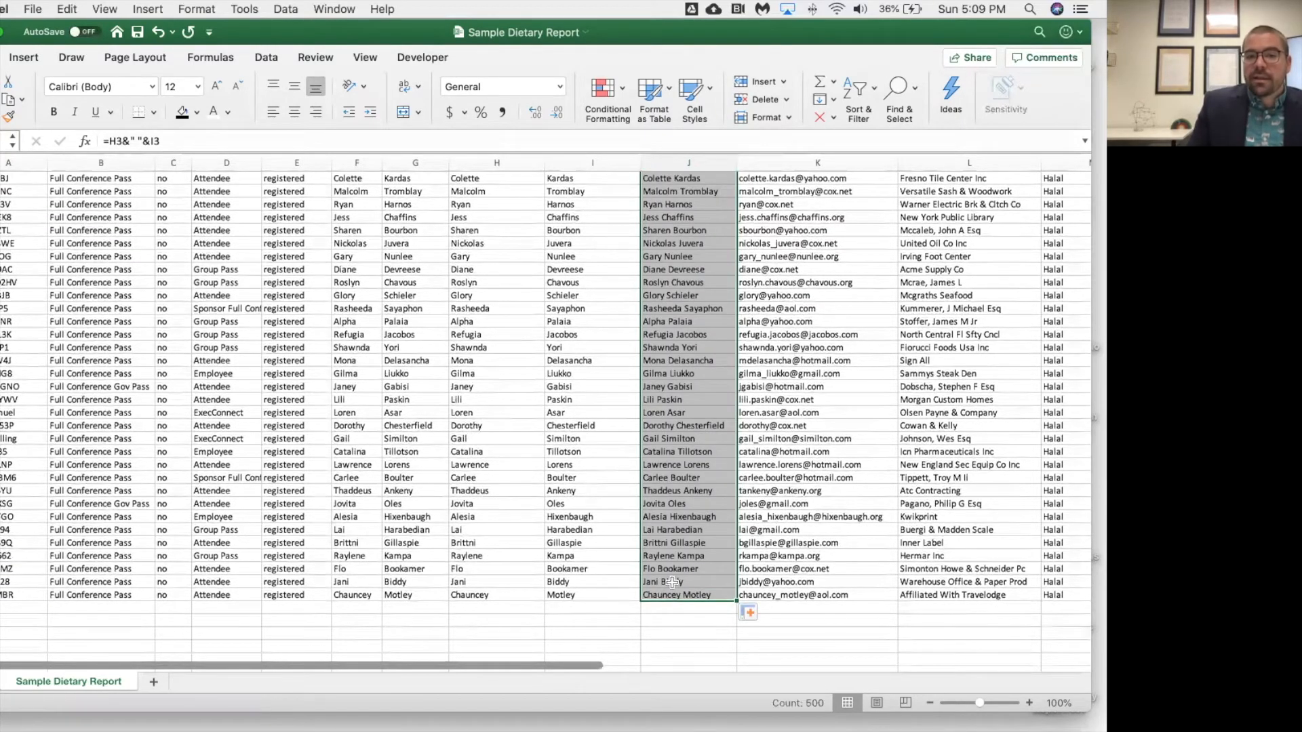
{"action": "scroll", "coordinate": [694, 311], "scroll_direction": "up", "scroll_amount": 20}
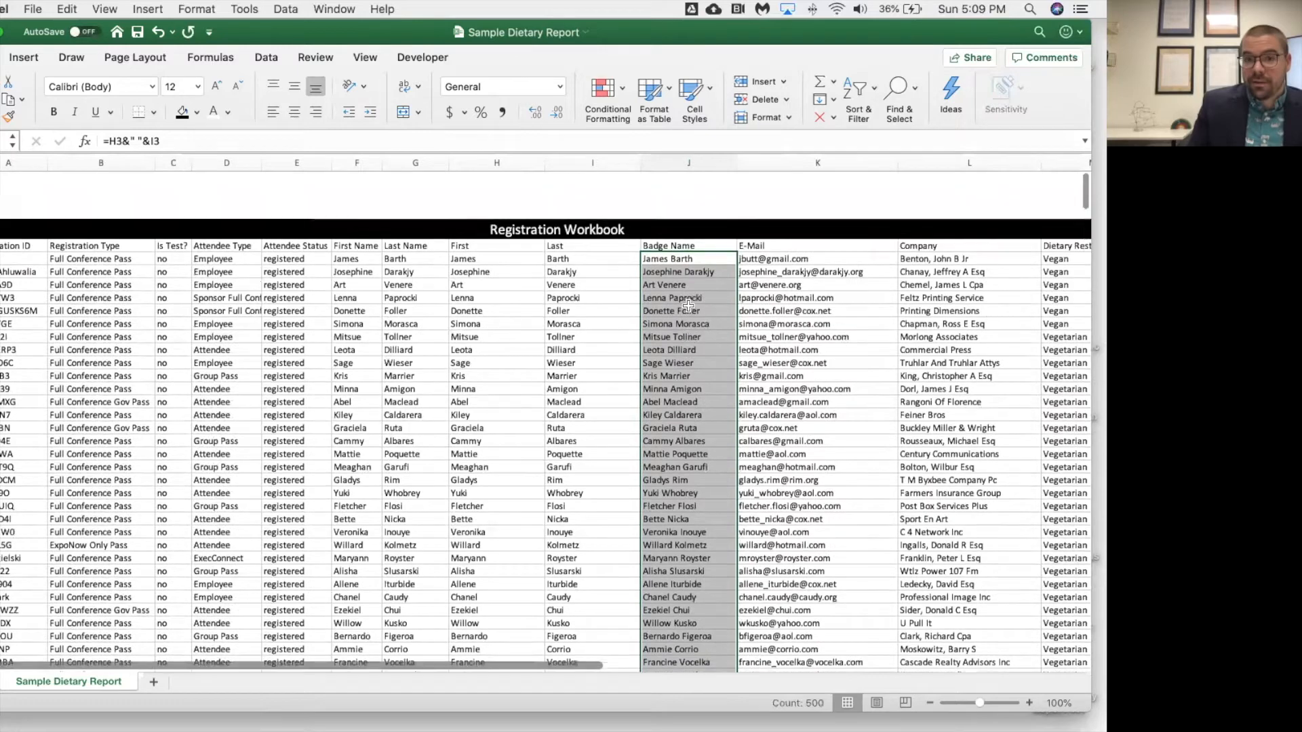
{"action": "scroll", "coordinate": [688, 306], "scroll_direction": "down", "scroll_amount": 3}
{"action": "left_click", "coordinate": [687, 250]}
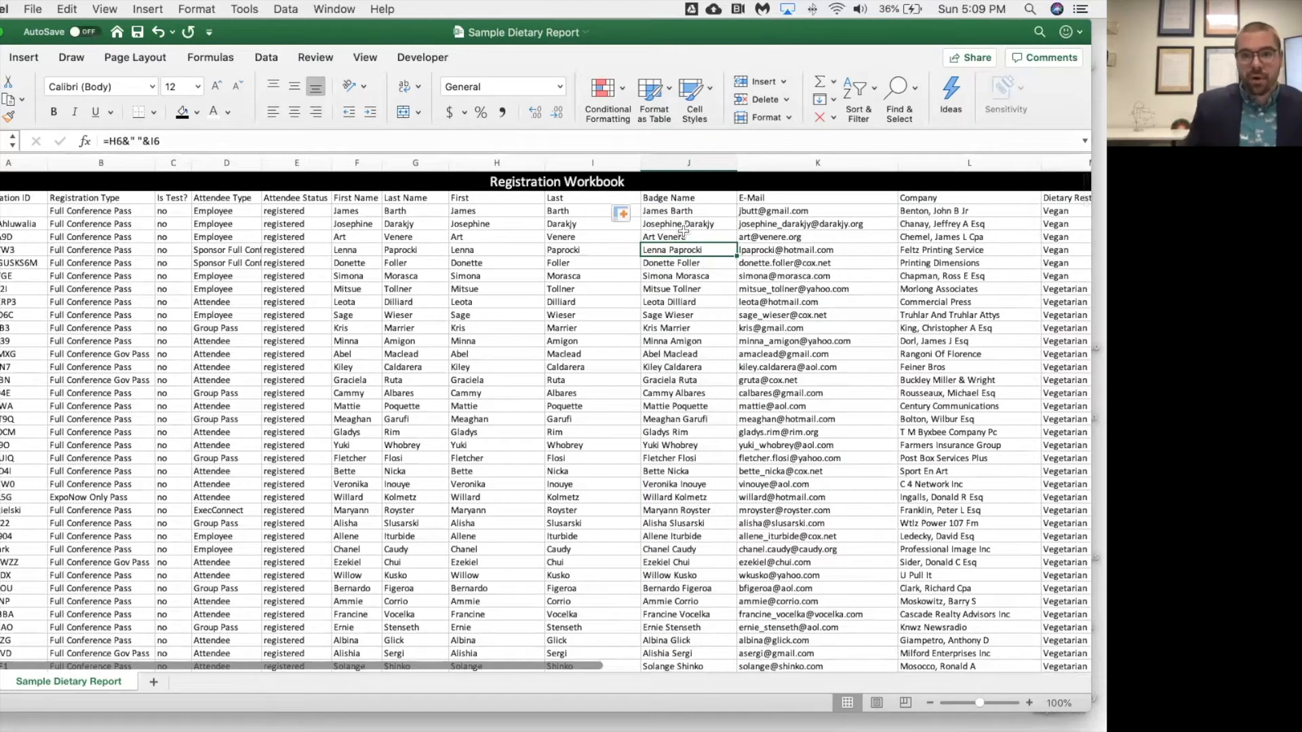
{"action": "scroll", "coordinate": [681, 310], "scroll_direction": "down", "scroll_amount": 20}
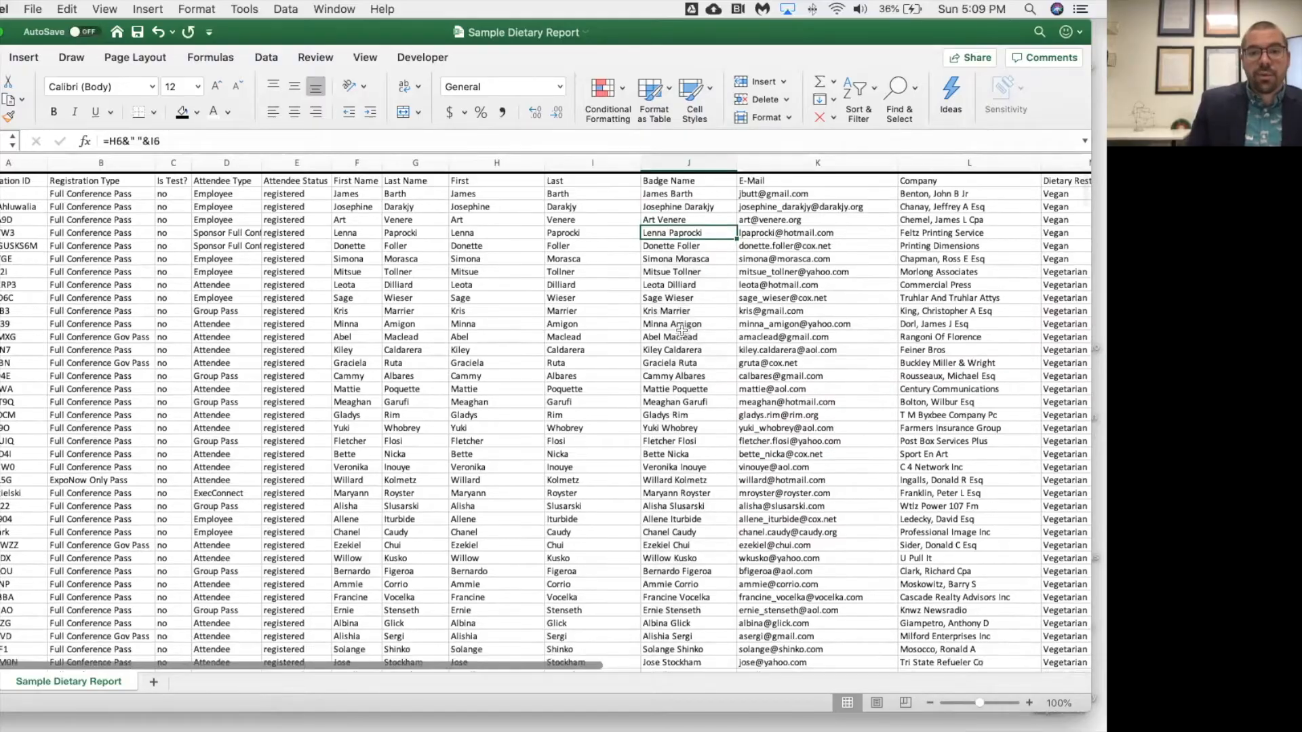
{"action": "scroll", "coordinate": [681, 335], "scroll_direction": "down", "scroll_amount": 15}
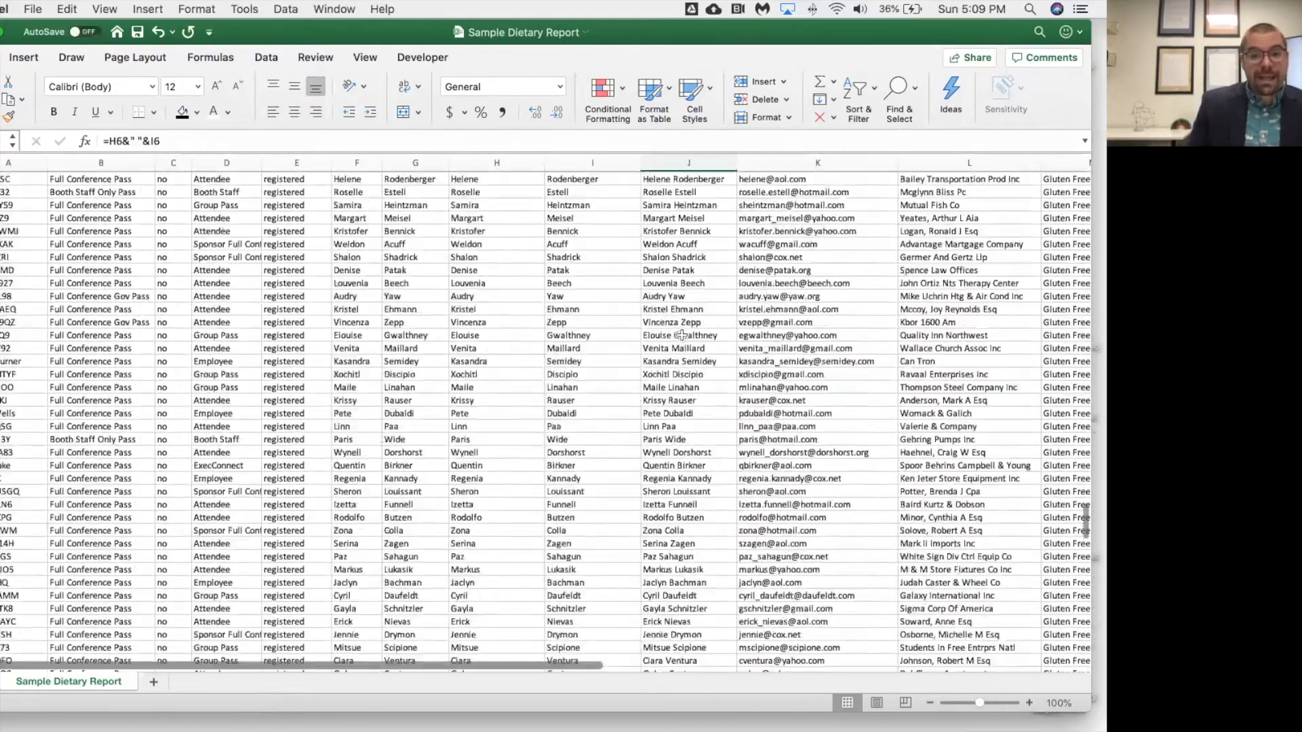
{"action": "scroll", "coordinate": [700, 302], "scroll_direction": "up", "scroll_amount": 20}
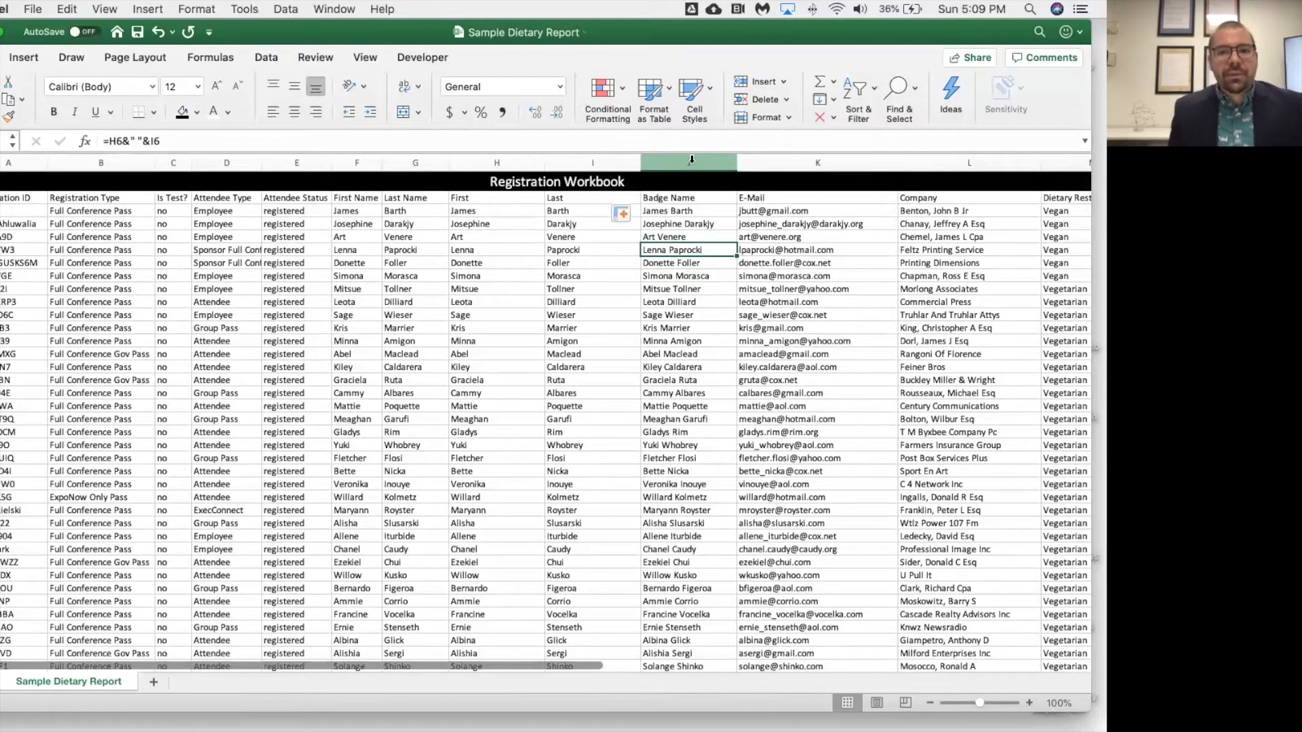
Copy the whole Badge Name column and paste it back over itself as values only
{"action": "left_click", "coordinate": [686, 198]}
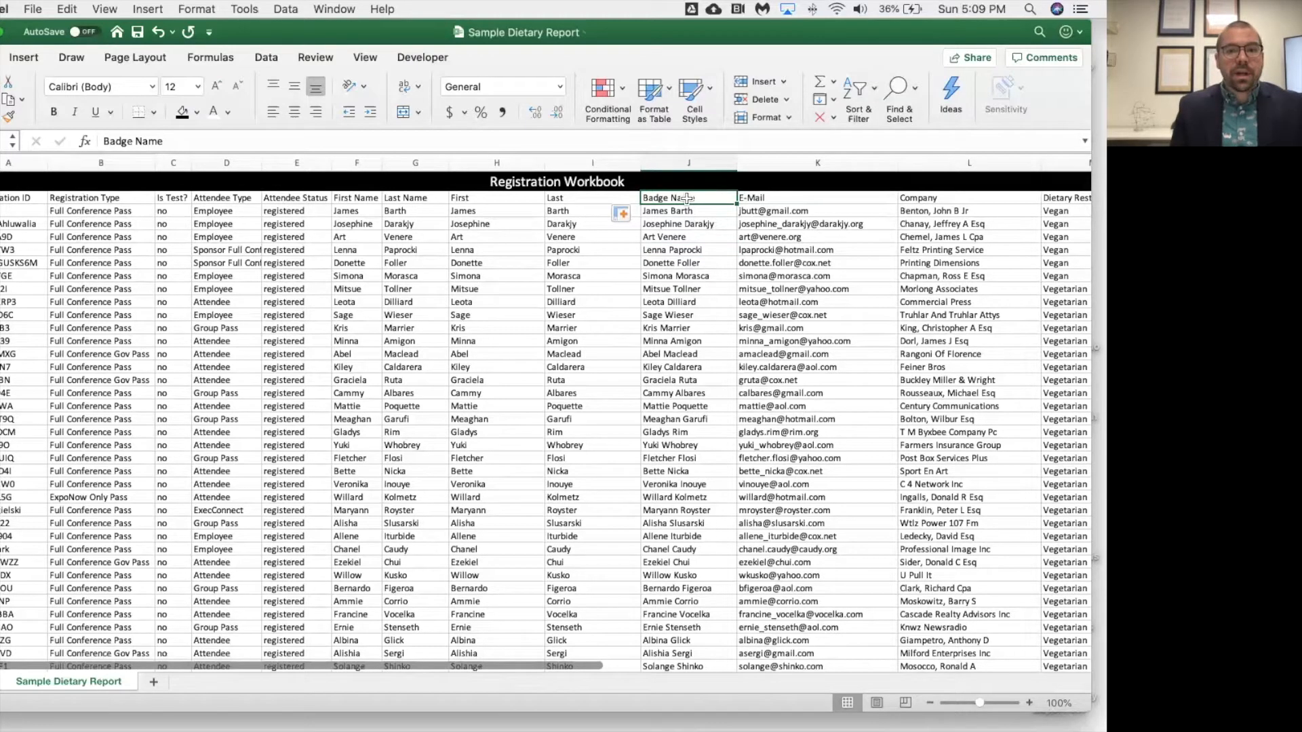
{"action": "left_click_drag", "start_coordinate": [687, 206], "coordinate": [665, 628]}
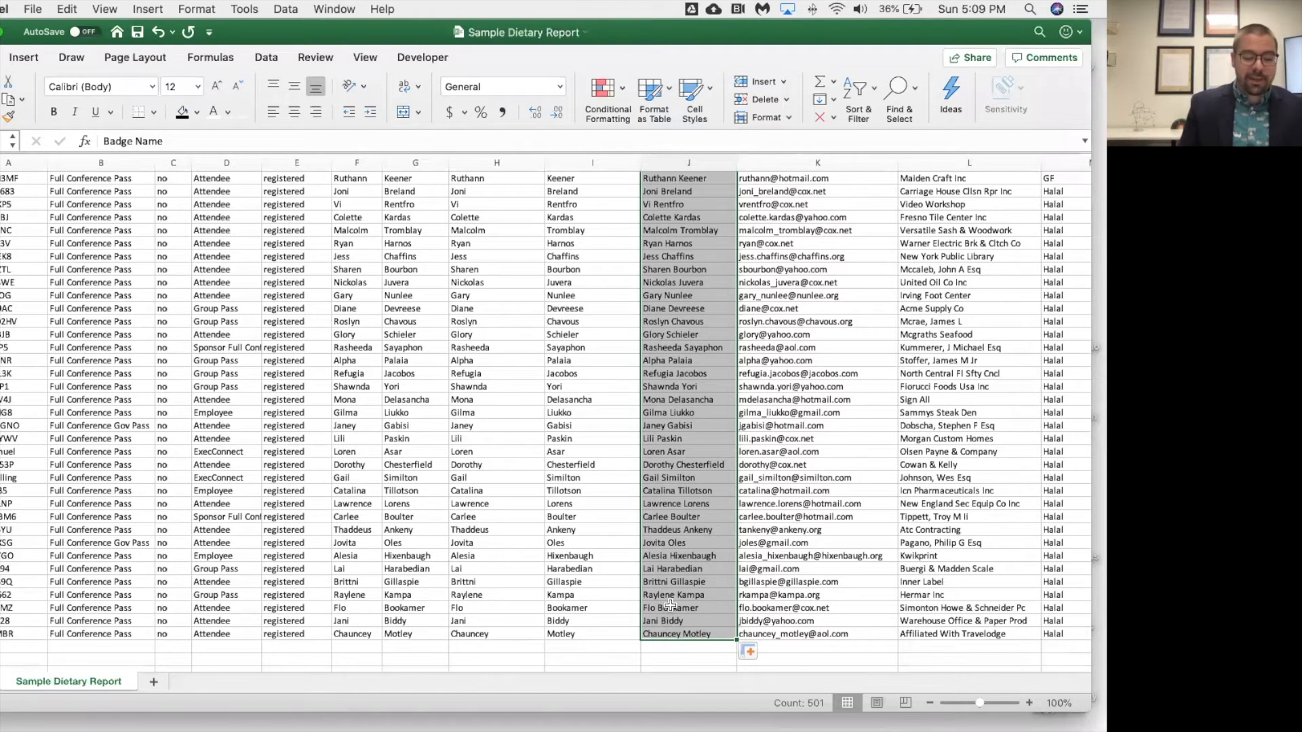
{"action": "key", "text": "super+c"}
{"action": "scroll", "coordinate": [670, 604], "scroll_direction": "up", "scroll_amount": 20}
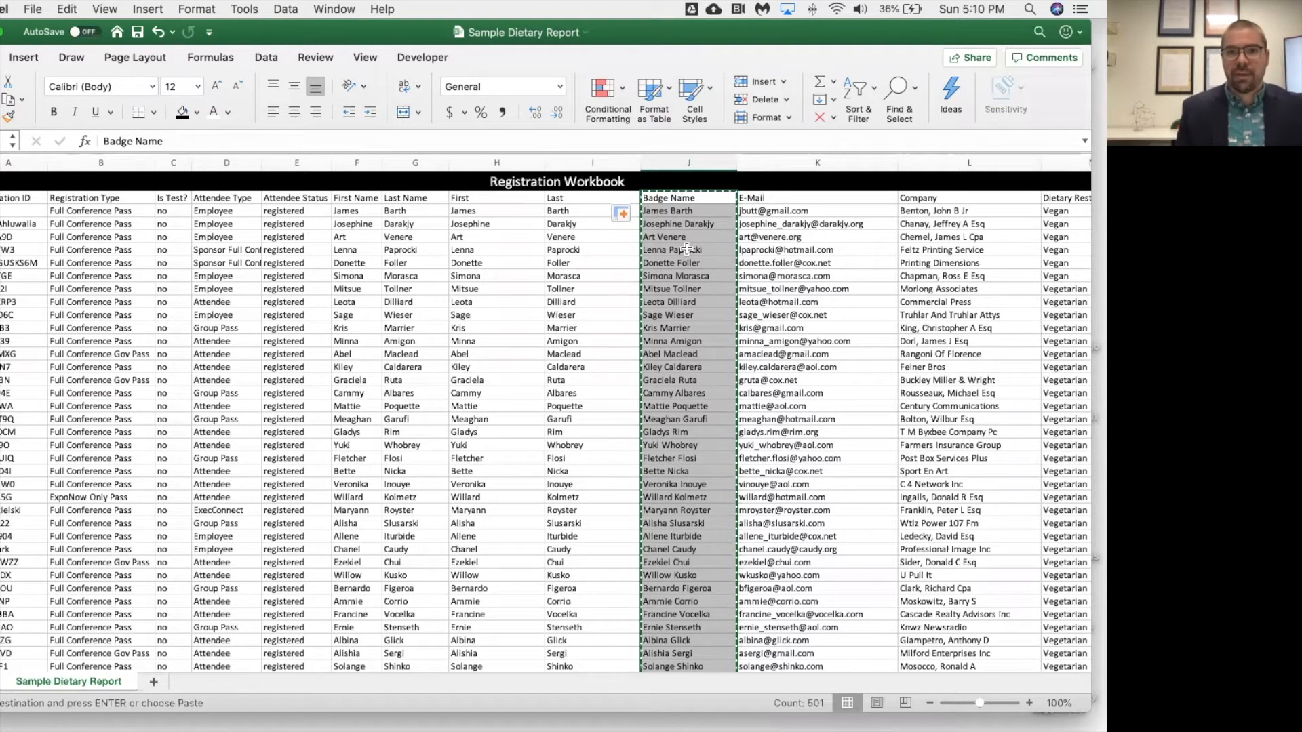
{"action": "key", "text": "super+v"}
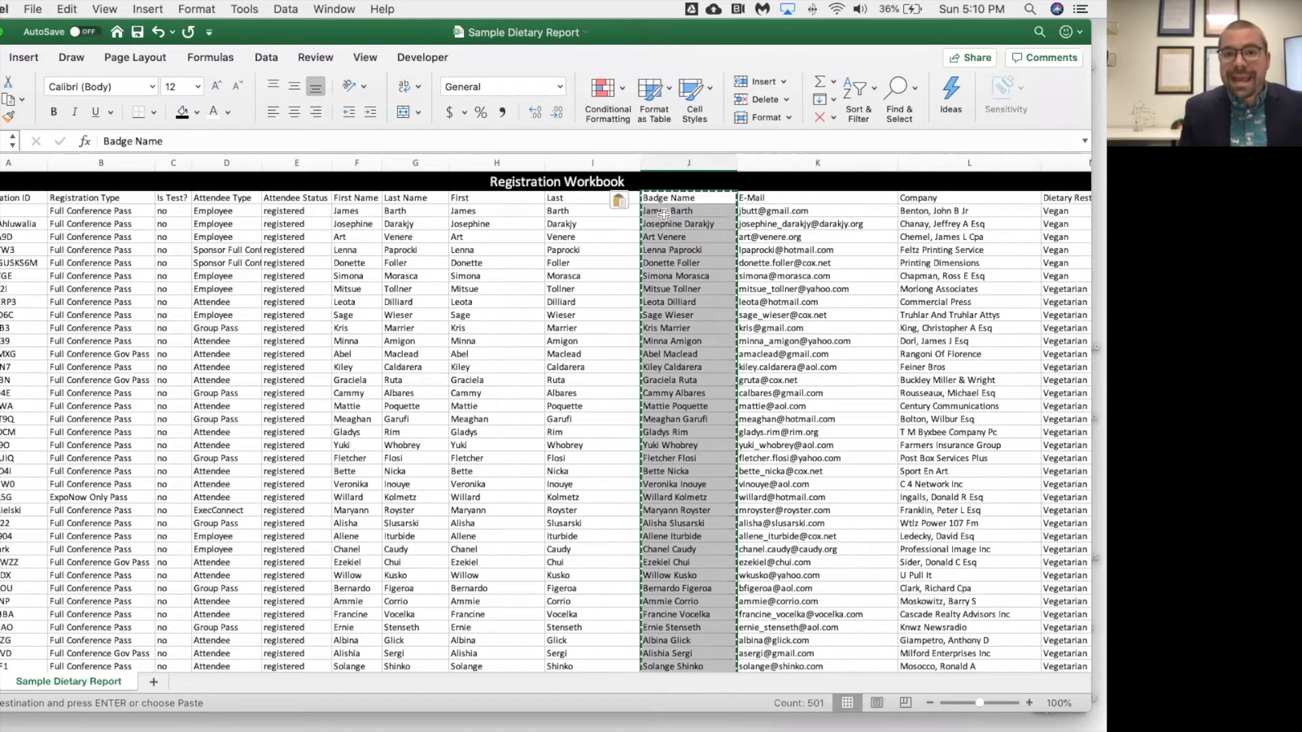
{"action": "left_click", "coordinate": [633, 200]}
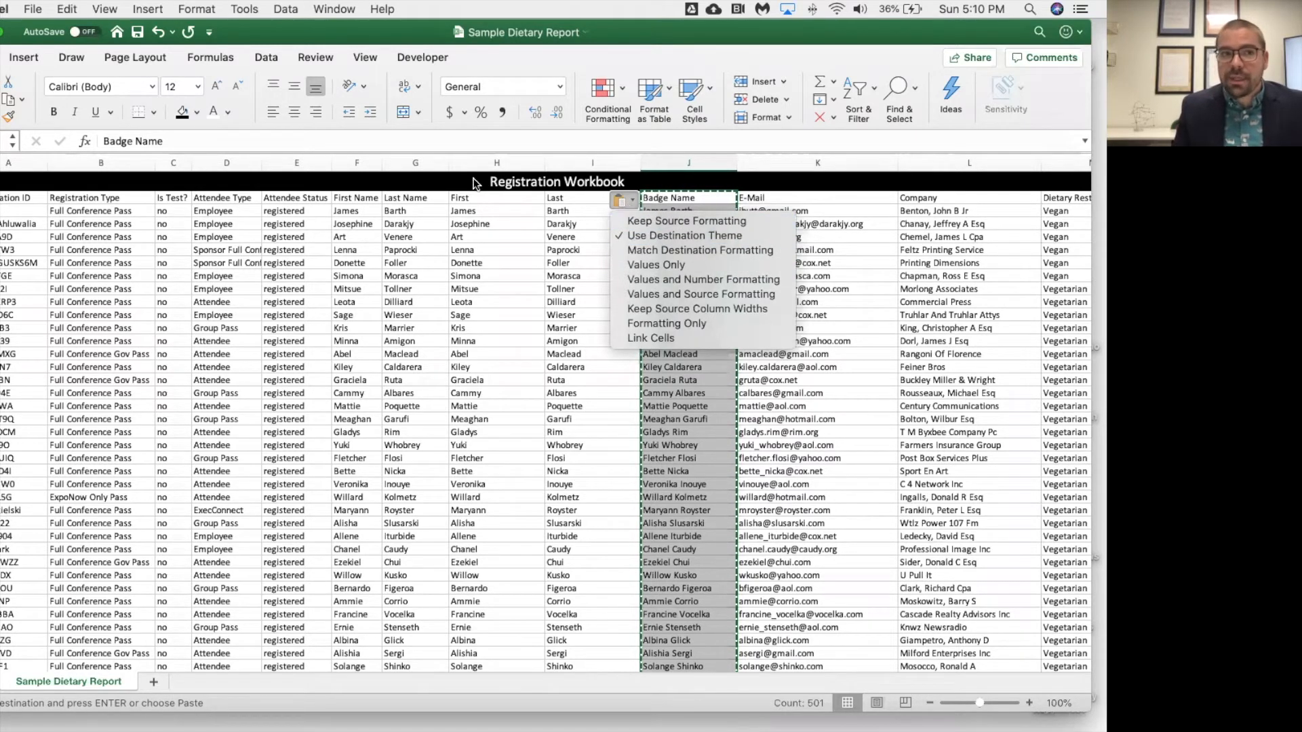
{"action": "key", "text": "Escape"}
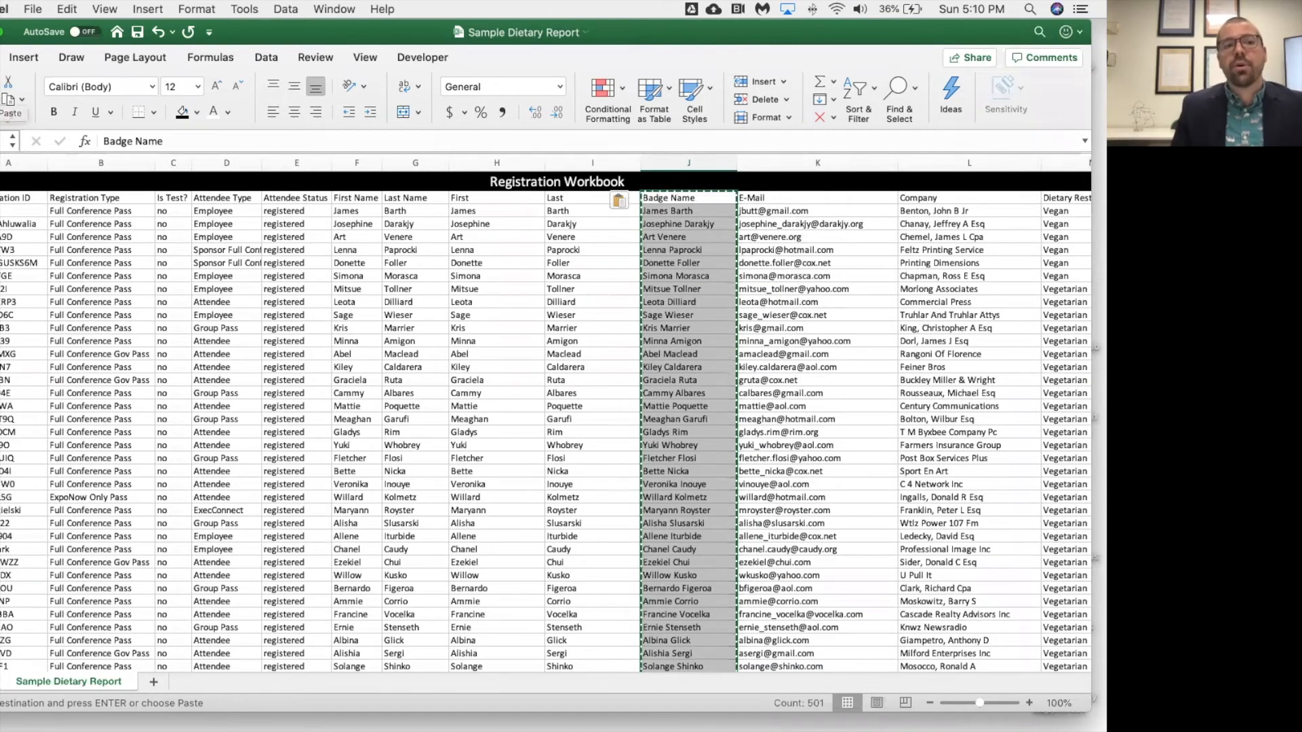
{"action": "left_click", "coordinate": [1, 89]}
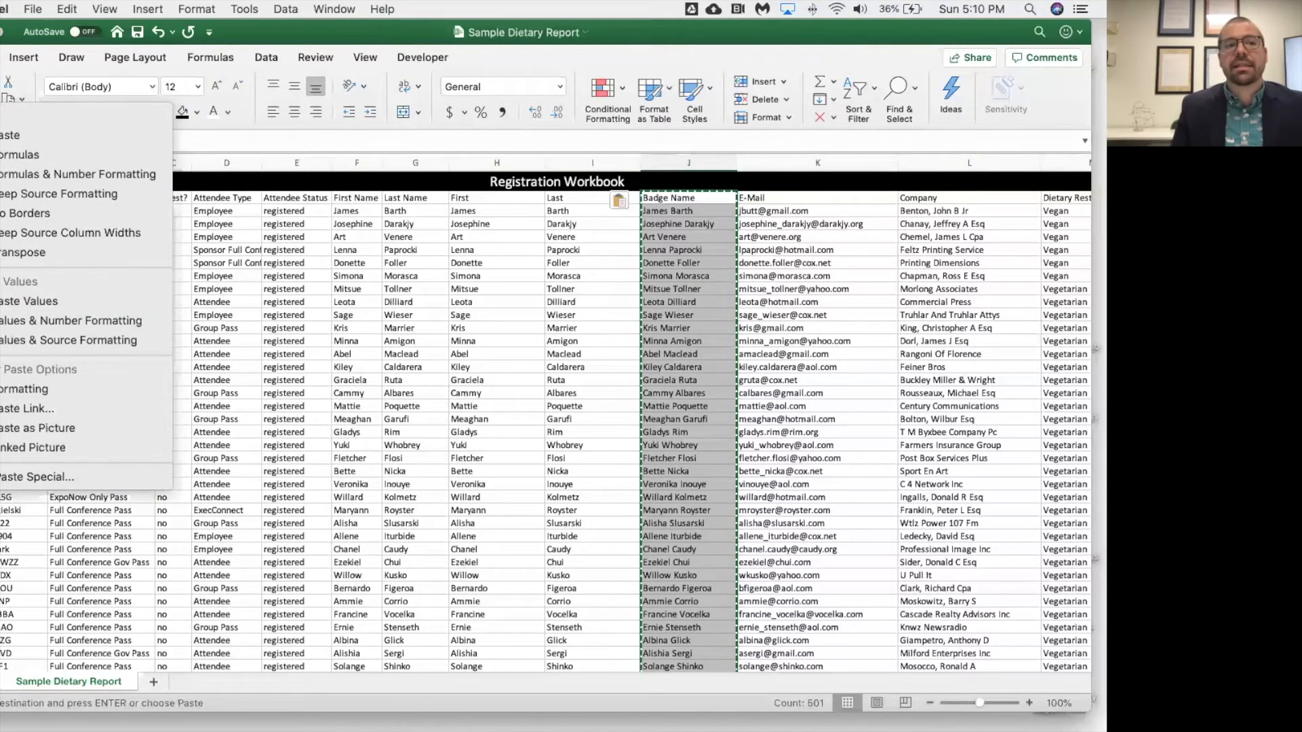
{"action": "left_click", "coordinate": [38, 303]}
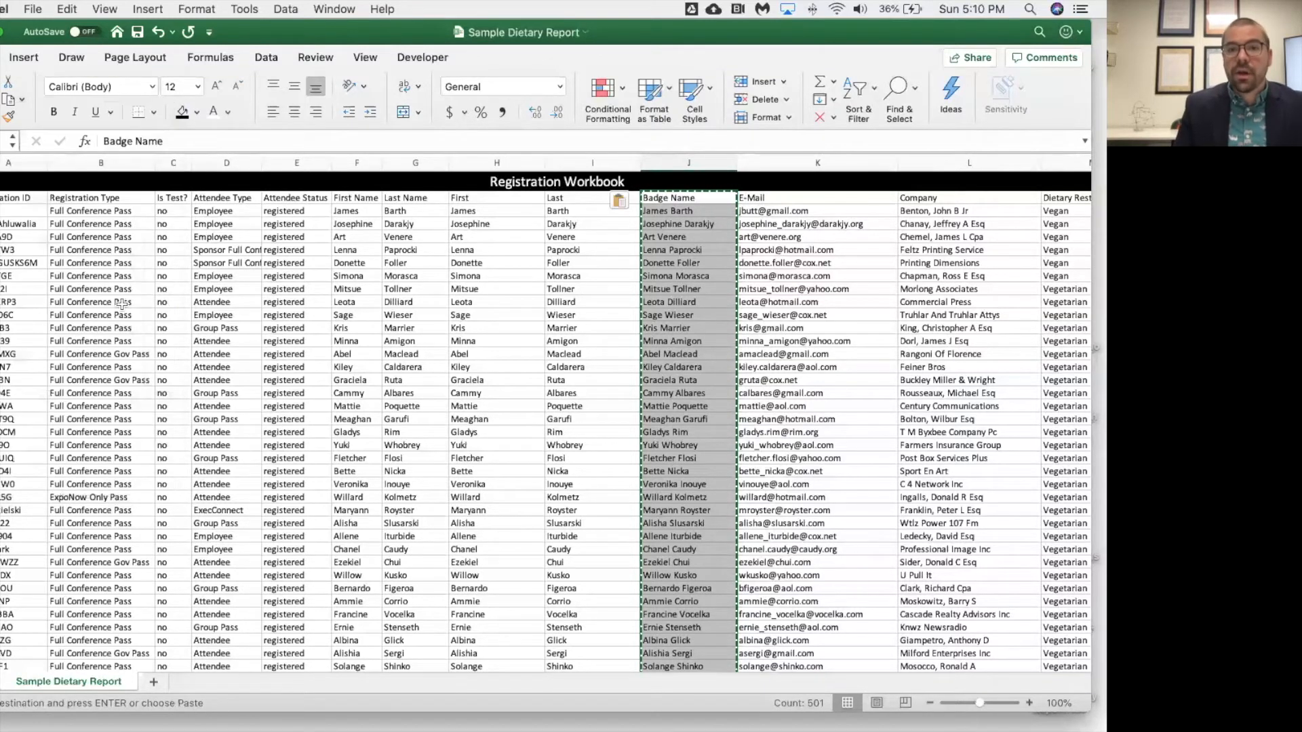
Inspect a badge name cell and its neighbouring source cells to check their contents
{"action": "left_click", "coordinate": [685, 250]}
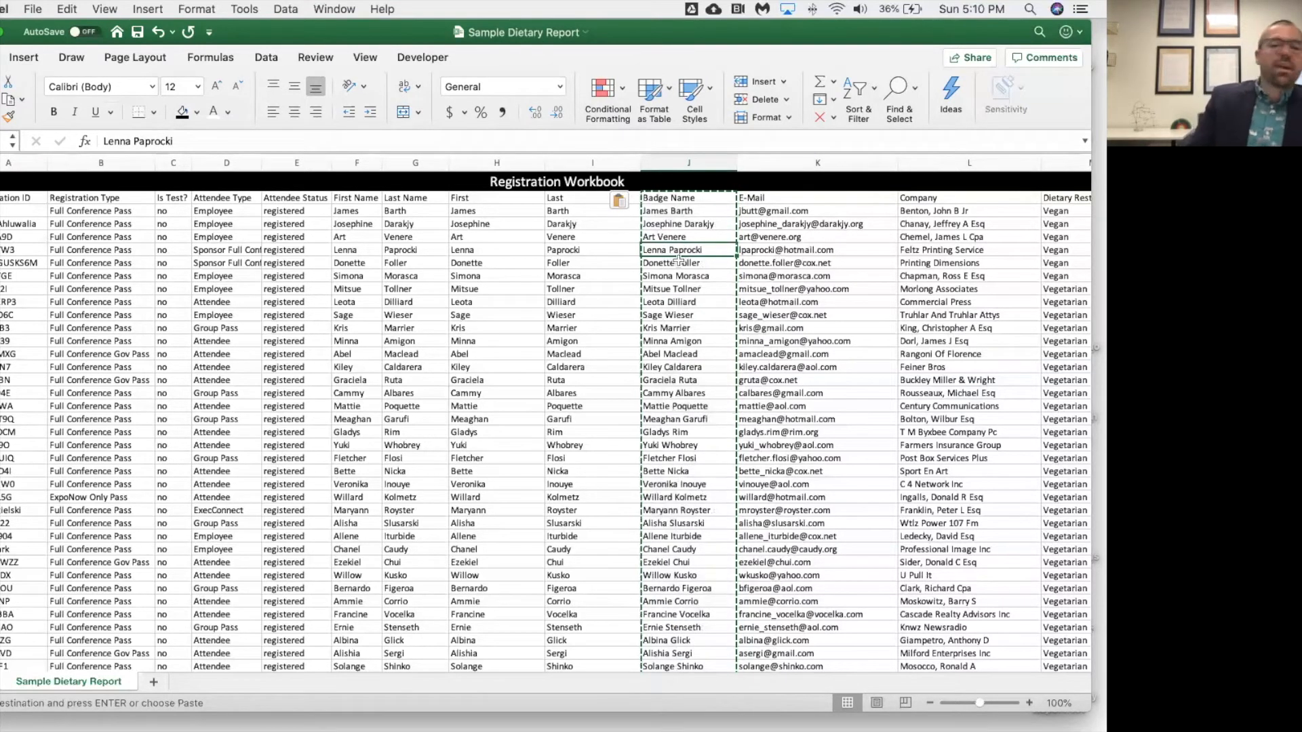
{"action": "left_click", "coordinate": [496, 251]}
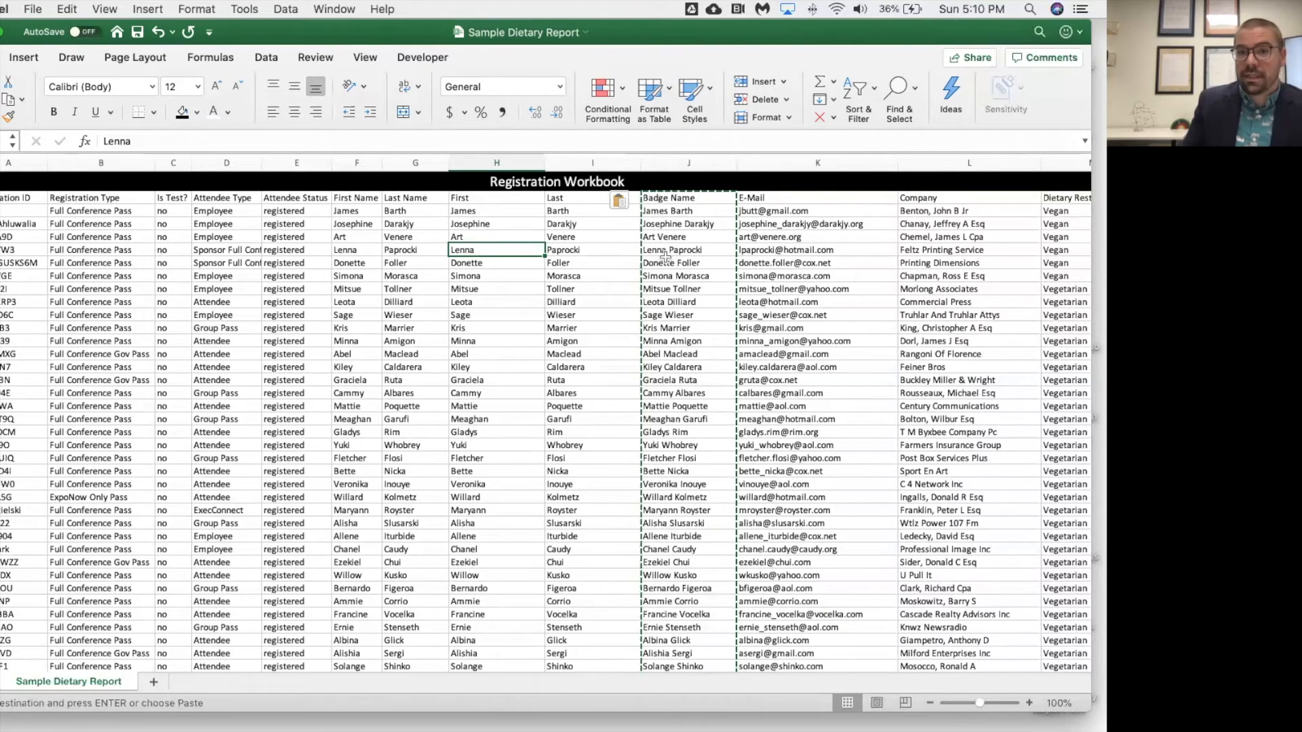
{"action": "left_click", "coordinate": [787, 264]}
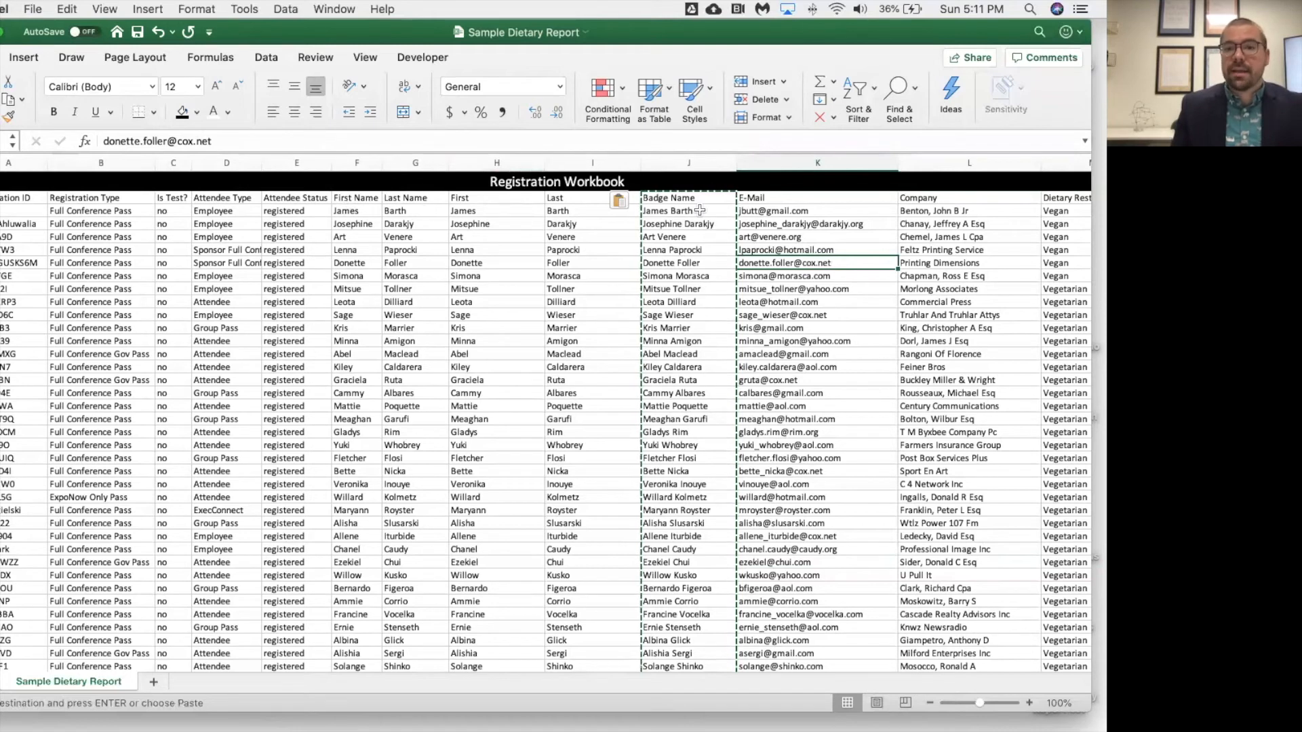
Delete the First and Last helper columns H and I
{"action": "left_click_drag", "start_coordinate": [501, 163], "coordinate": [588, 164]}
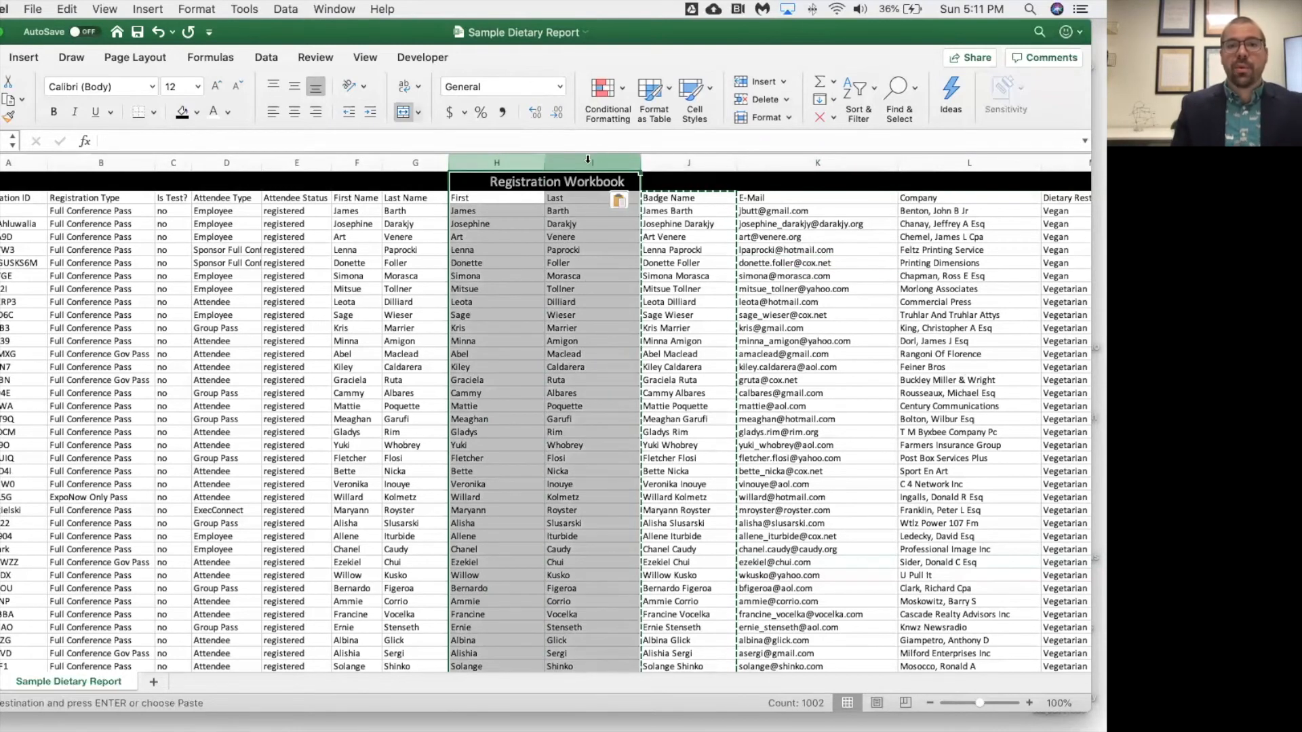
{"action": "right_click", "coordinate": [587, 164]}
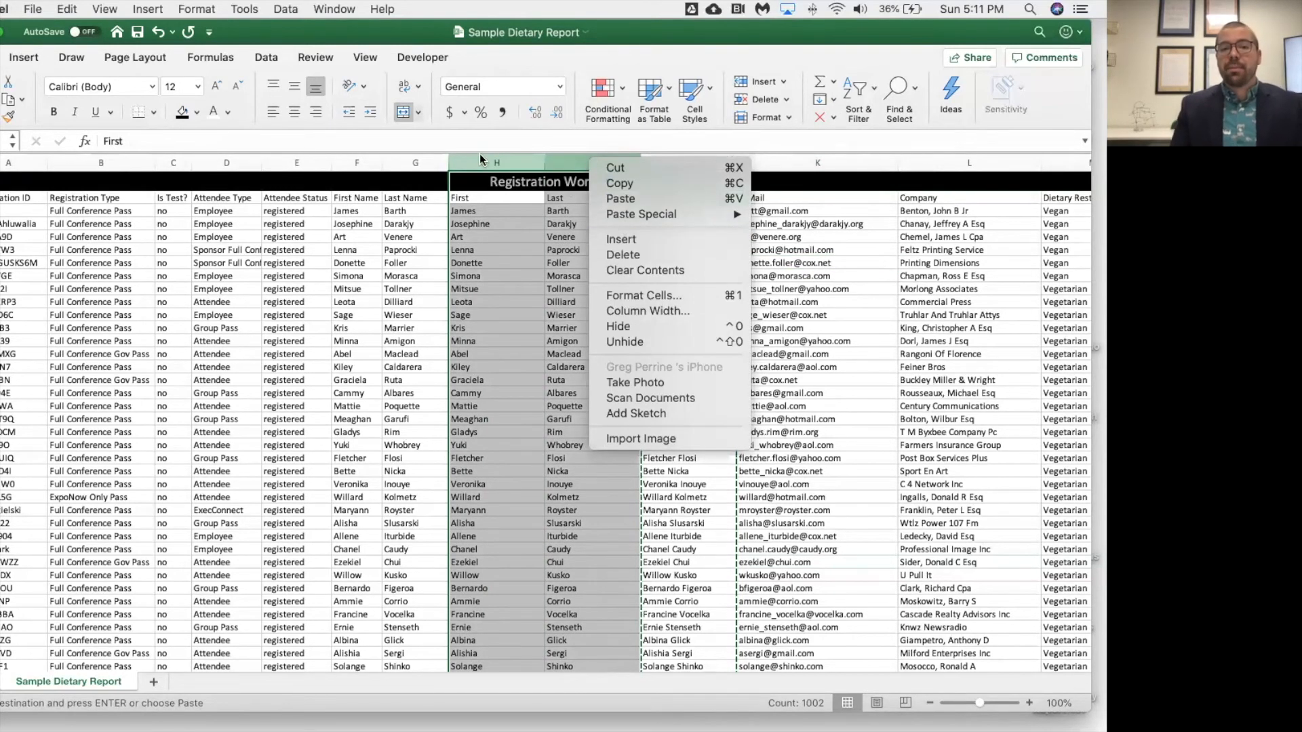
{"action": "left_click", "coordinate": [655, 256]}
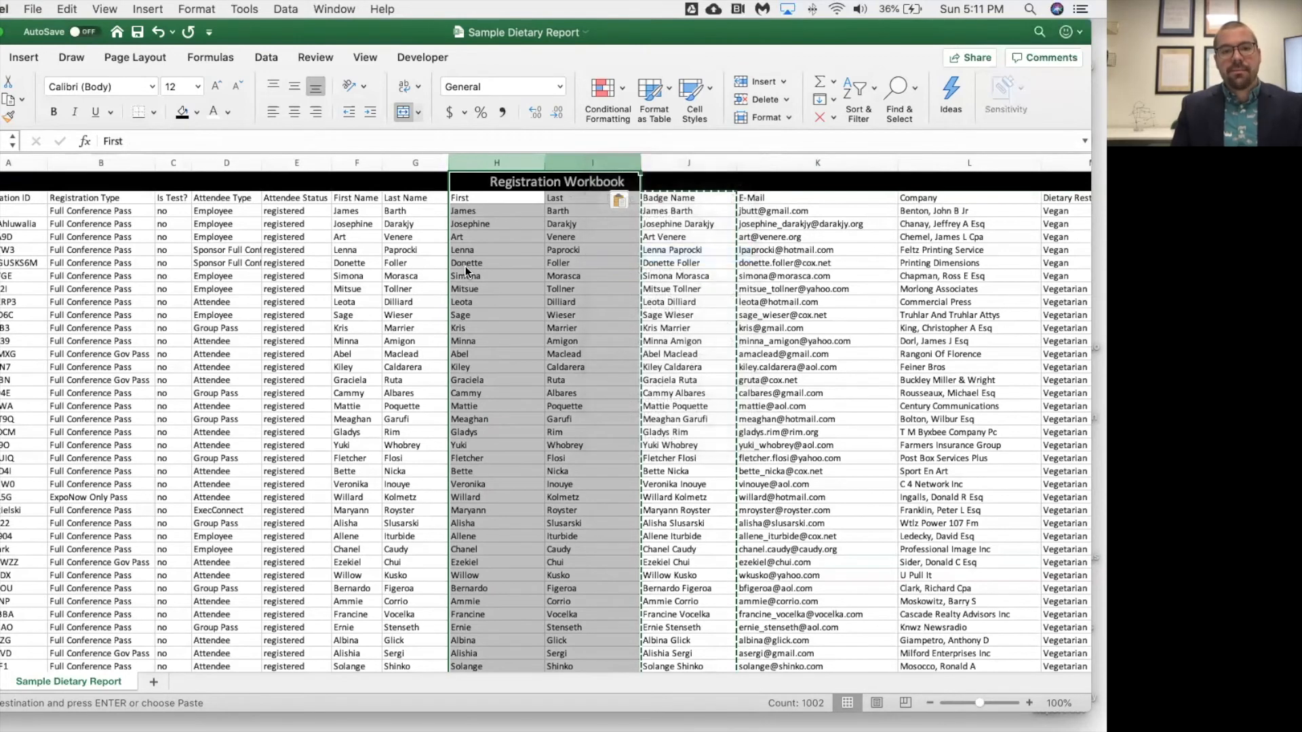
{"action": "left_click", "coordinate": [405, 263]}
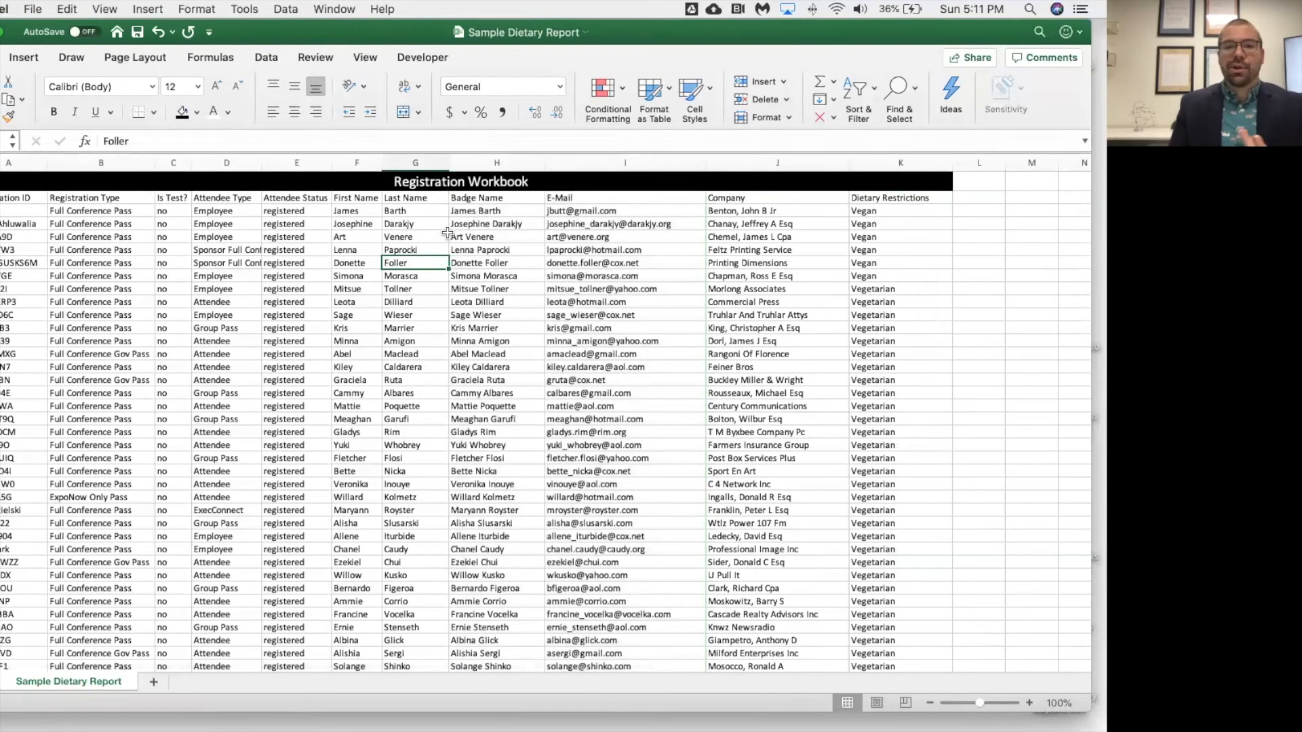